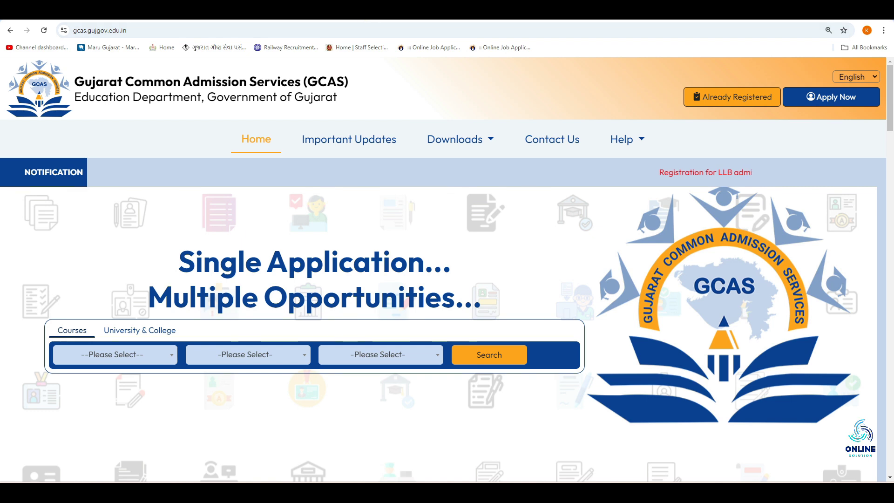
Search Google for "gcas", open the Gujarat Common Admission Services site and start a new application.
type("gcas")
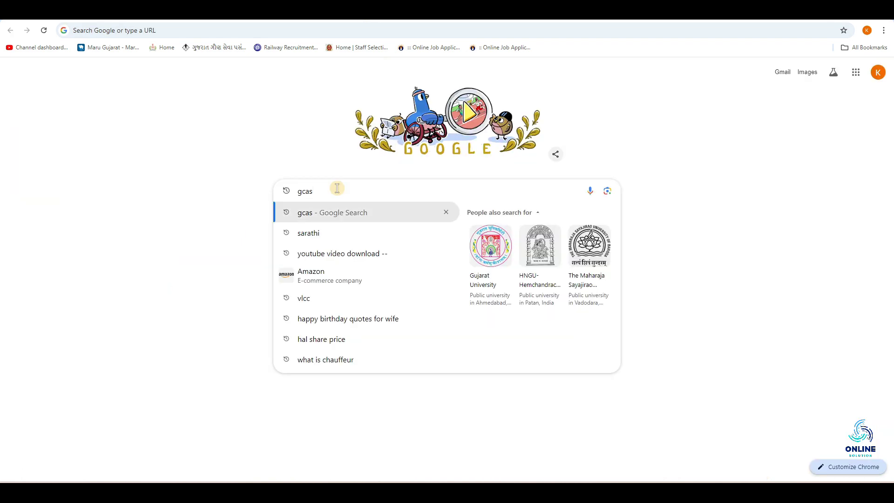
key("Return")
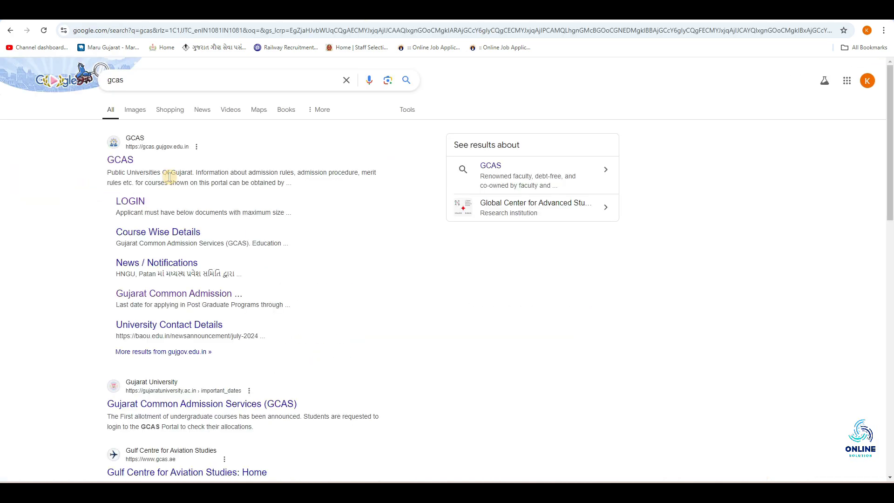
left_click(116, 161)
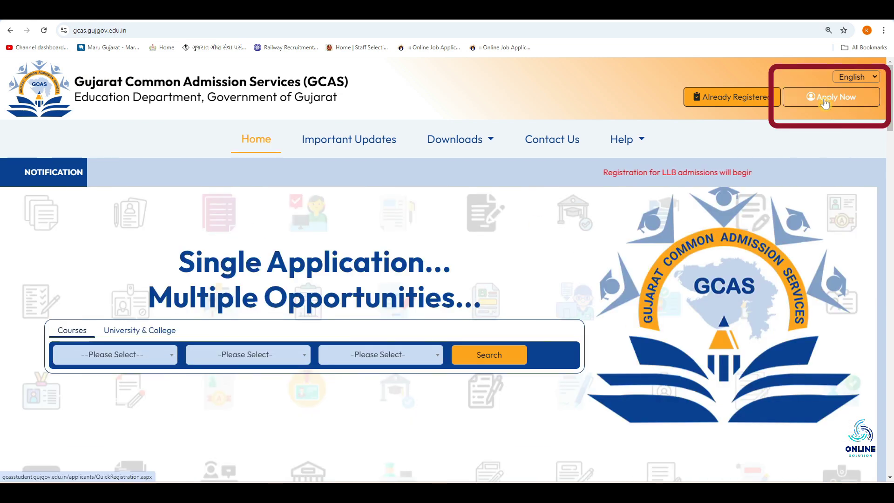
left_click(824, 100)
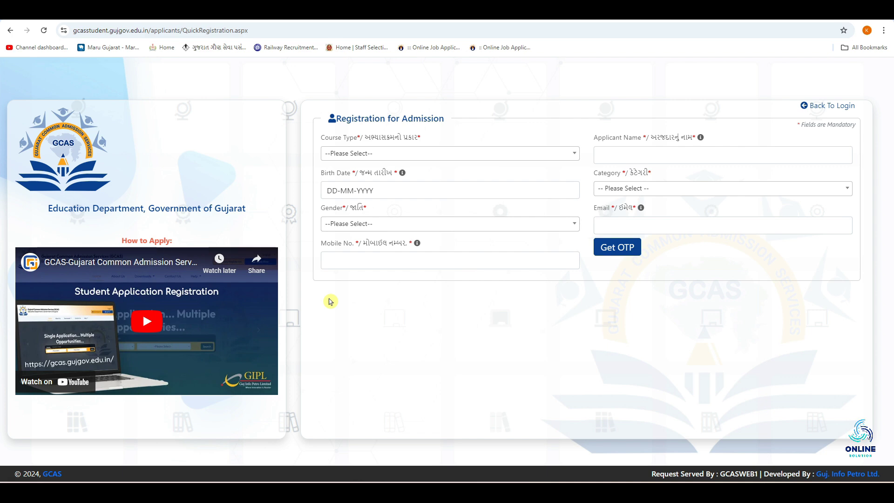
Set the registration's course type to LLB and fill in the applicant's name and birth date.
left_click(353, 155)
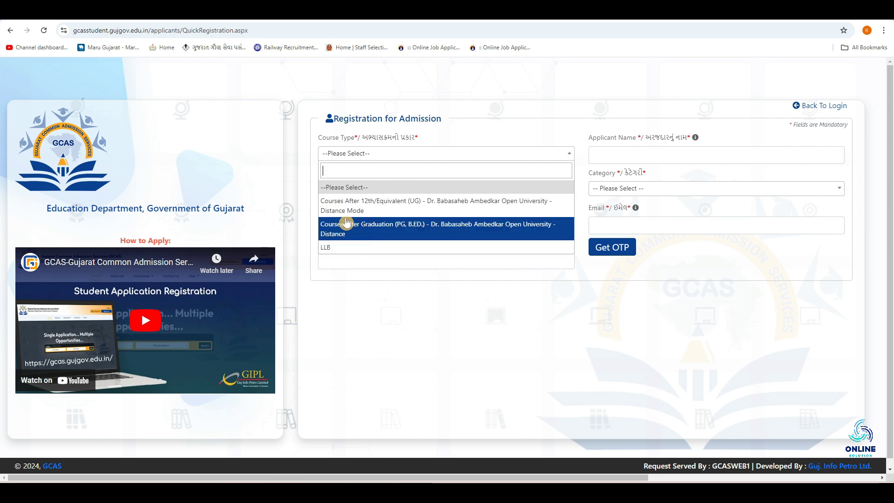
left_click(373, 250)
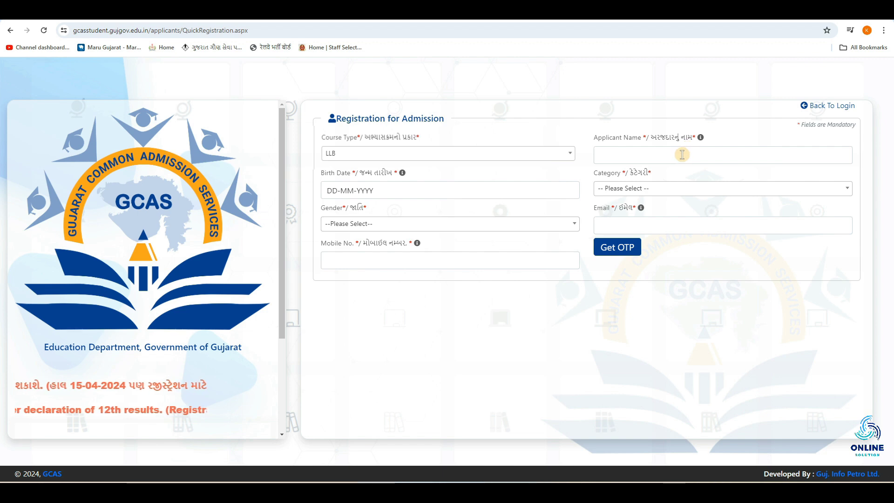
mouse_move(702, 139)
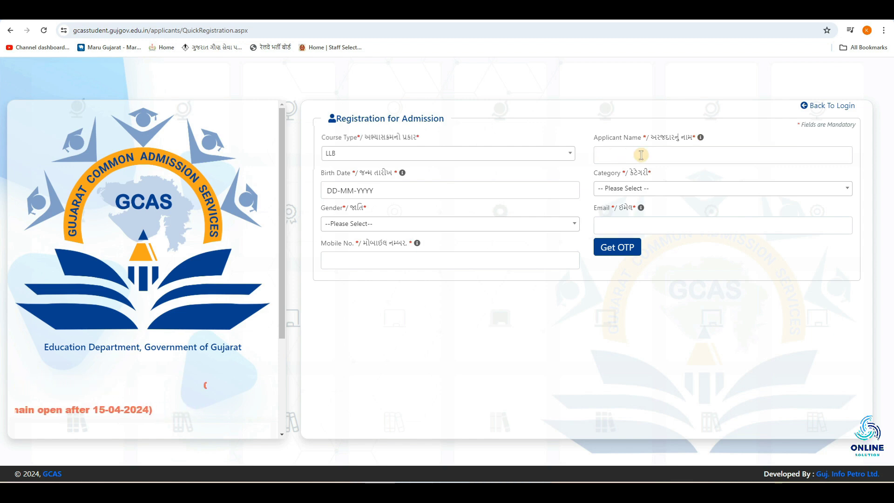
left_click(648, 154)
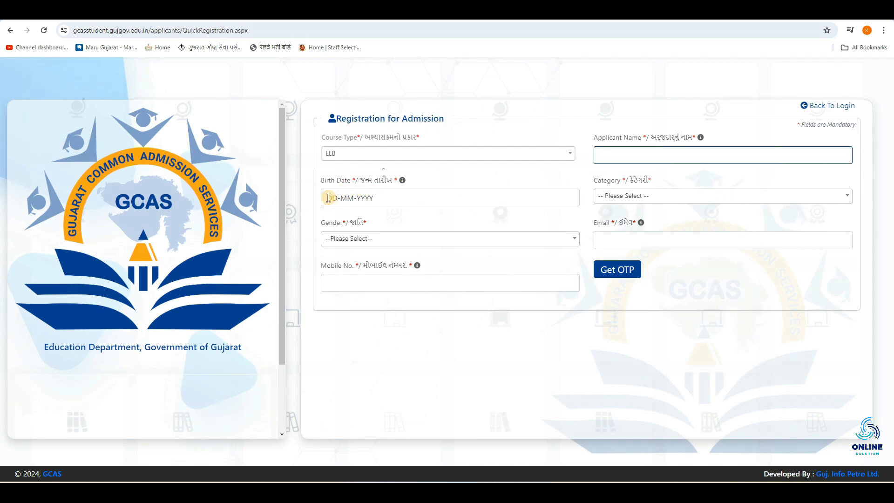
left_click(329, 198)
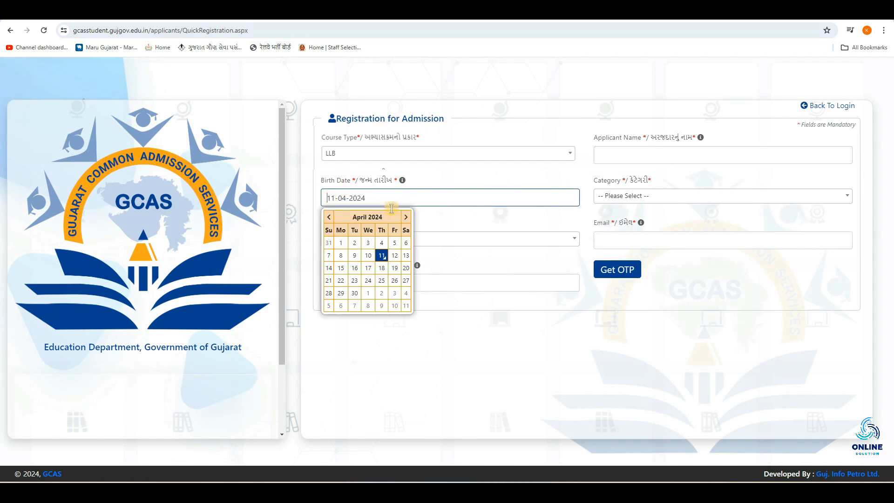
Choose category SEBC (OBC) and gender Male, fill in the applicant's e-mail and mobile number, and request the OTPs.
left_click(639, 200)
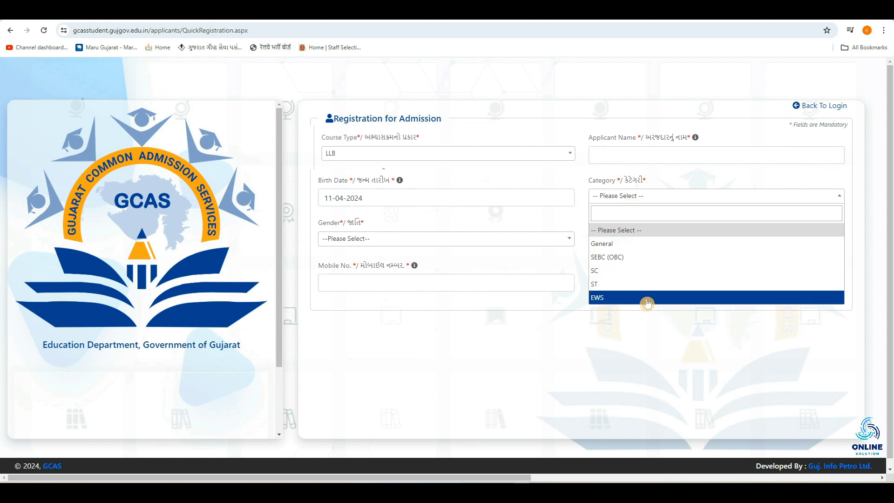
left_click(363, 240)
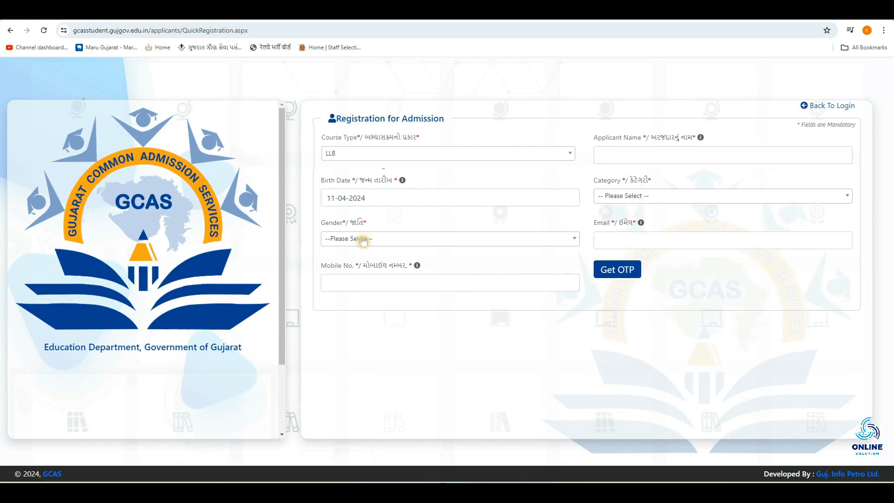
left_click(359, 240)
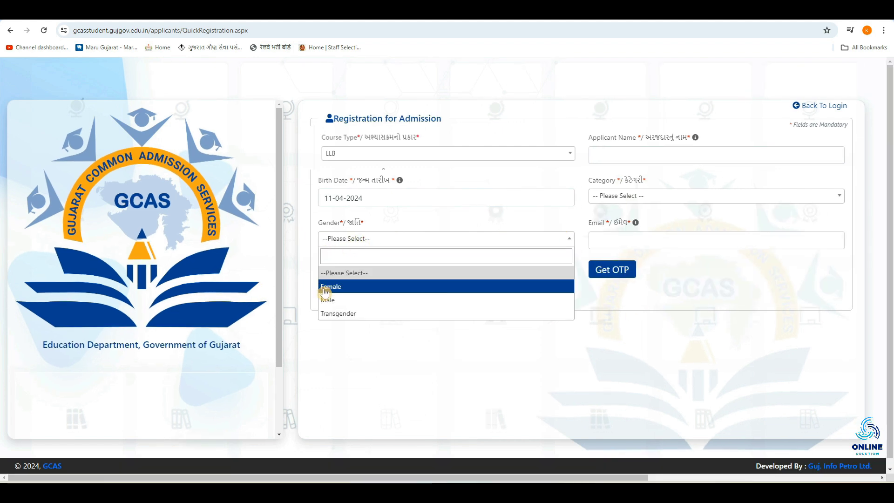
left_click(635, 238)
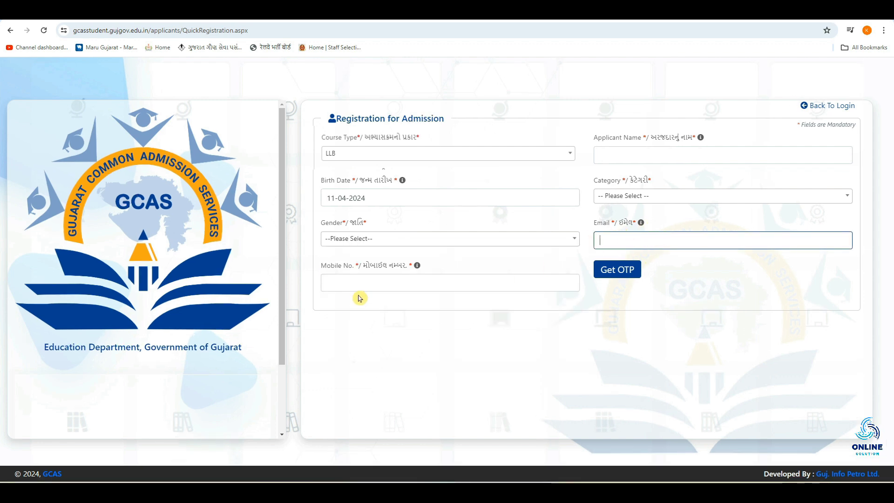
left_click(360, 300)
left_click(363, 283)
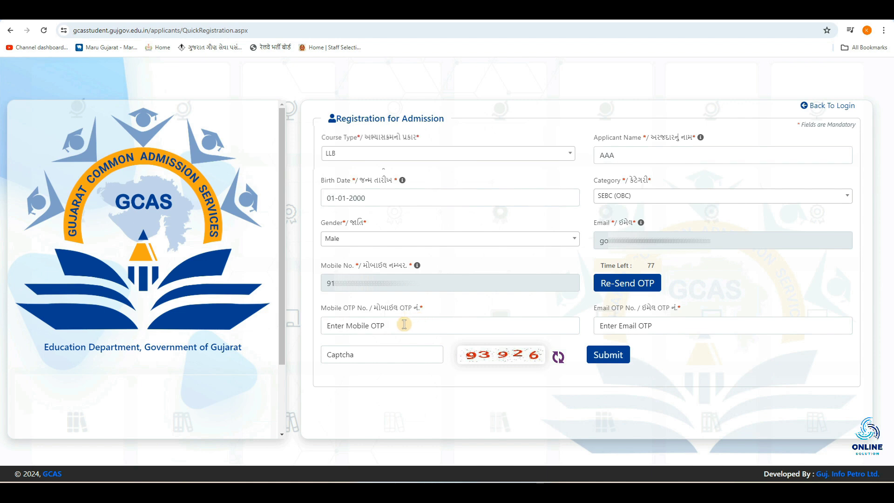
Enter the mobile OTP, e-mail OTP and captcha, submit the registration and acknowledge the confirmation.
left_click(404, 325)
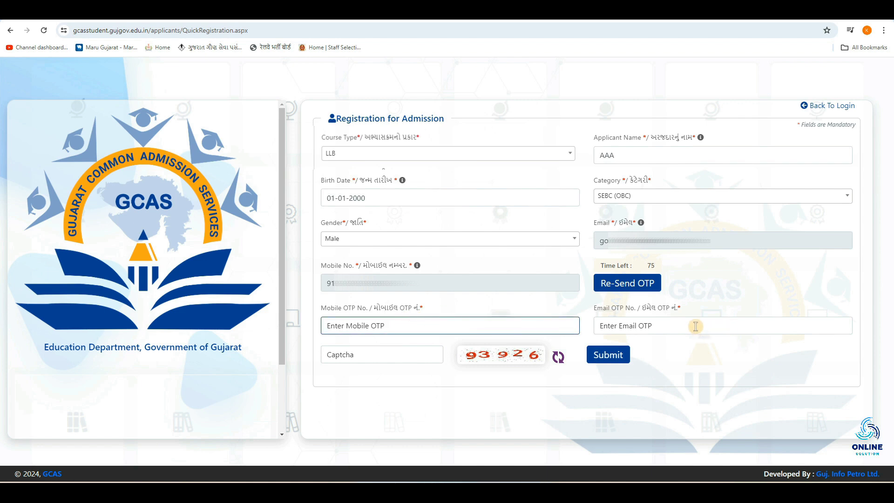
left_click(696, 328)
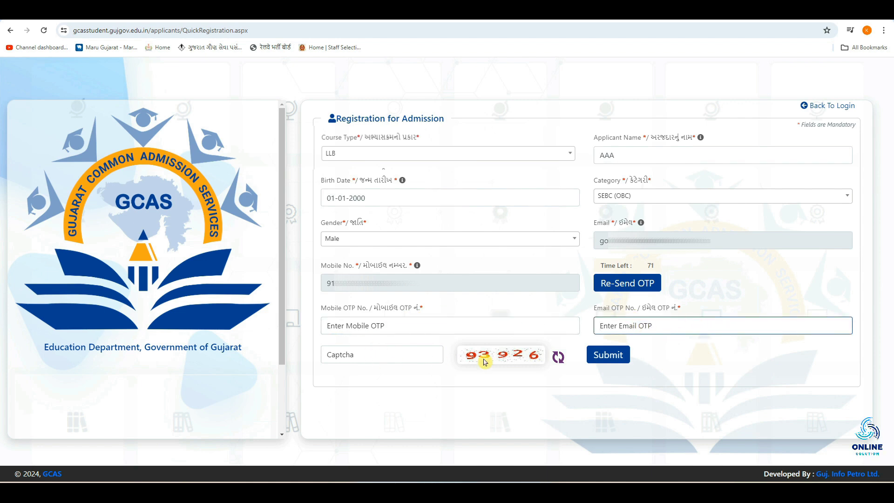
left_click(410, 354)
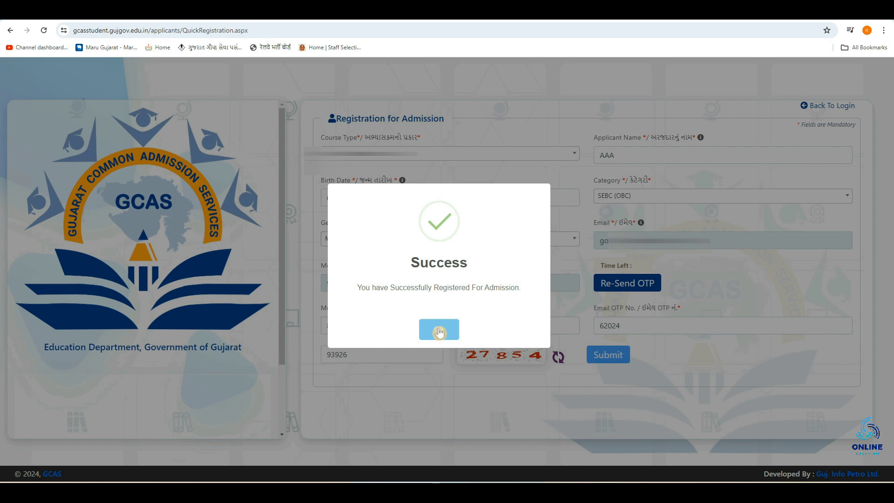
left_click(439, 331)
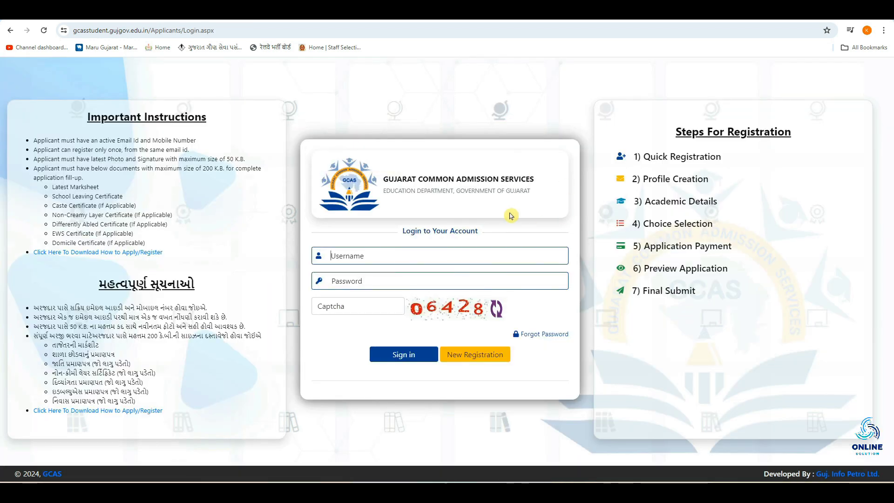
Open the login page for already registered applicants and sign in with the username, password and captcha.
left_click(511, 216)
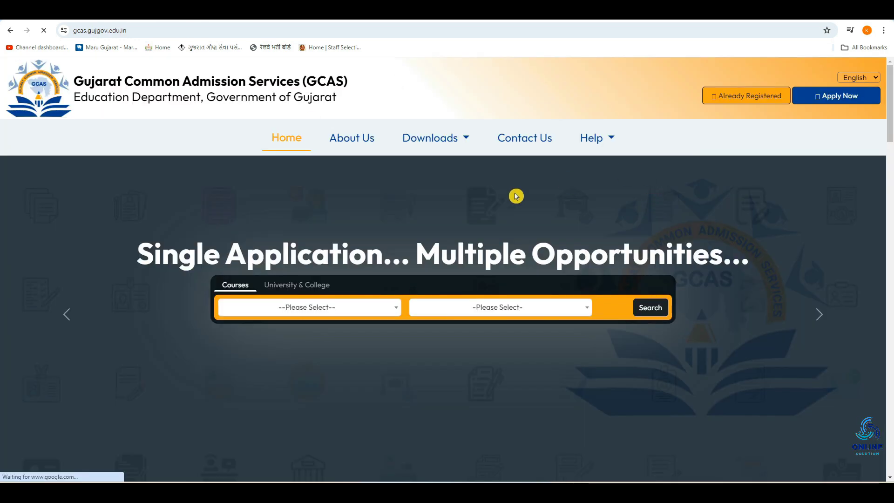
left_click(734, 98)
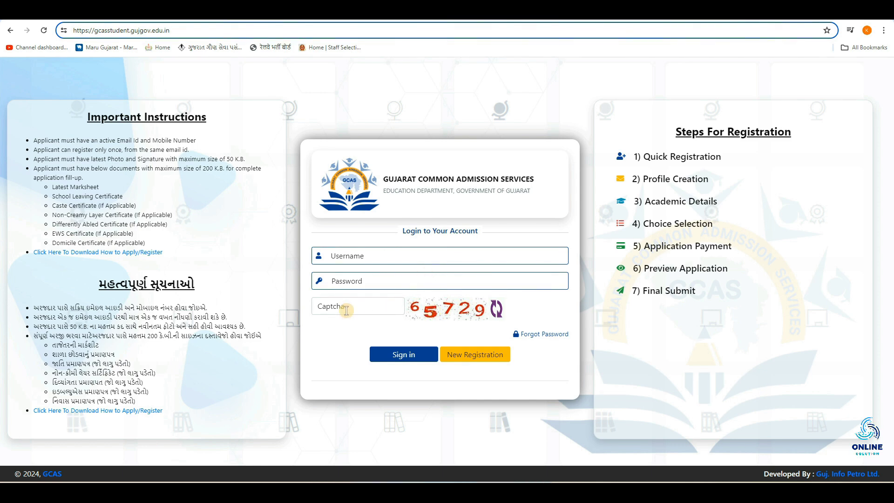
left_click(396, 363)
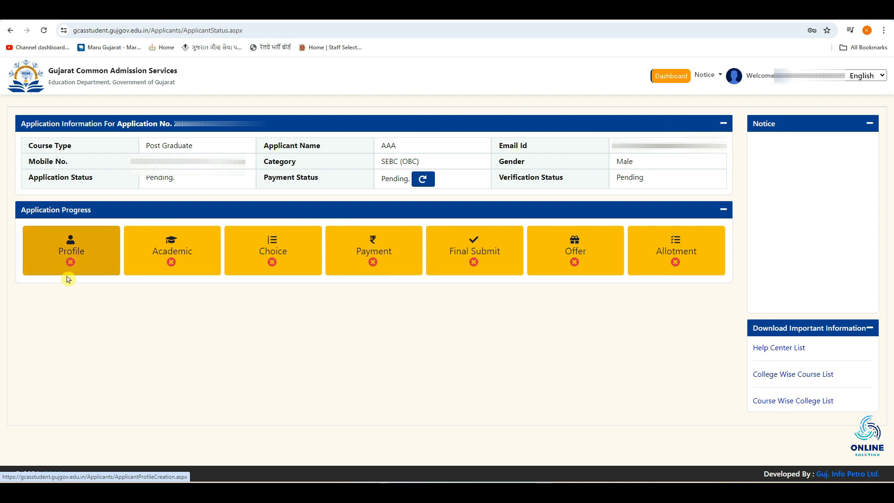
Open the applicant's Profile section and go through the father's name, mother's name and parents' mobile number fields.
left_click(85, 259)
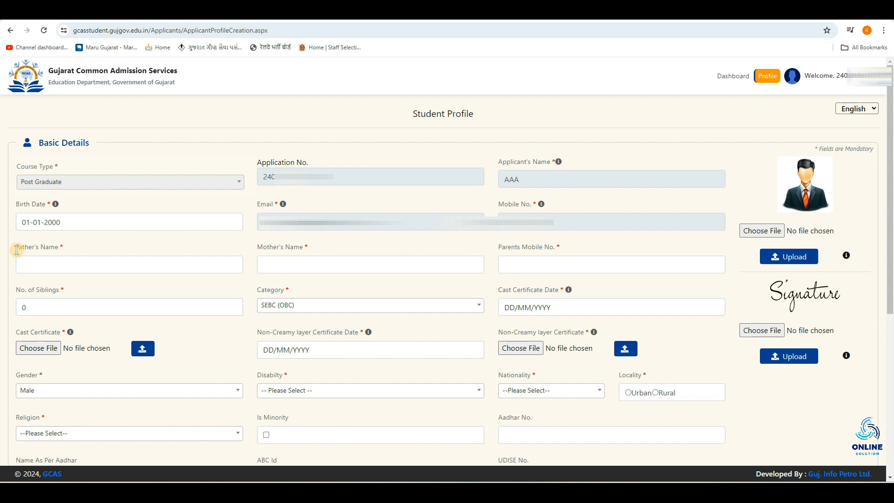
left_click(54, 264)
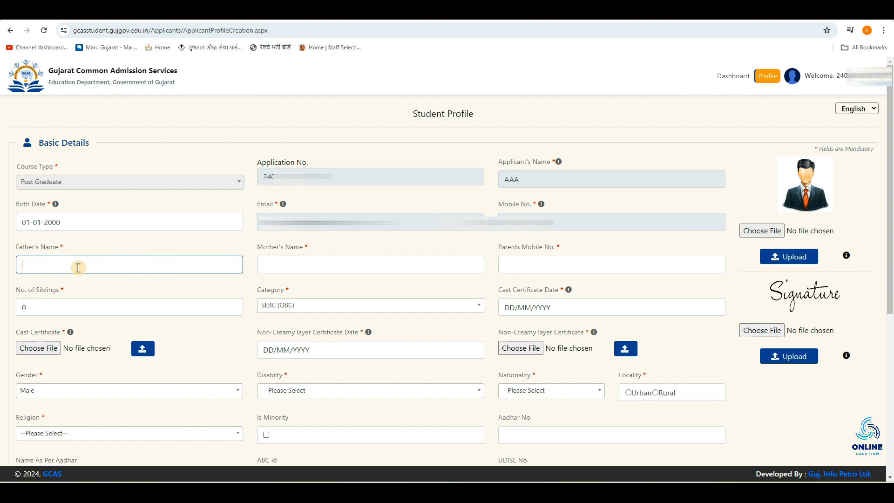
left_click(313, 262)
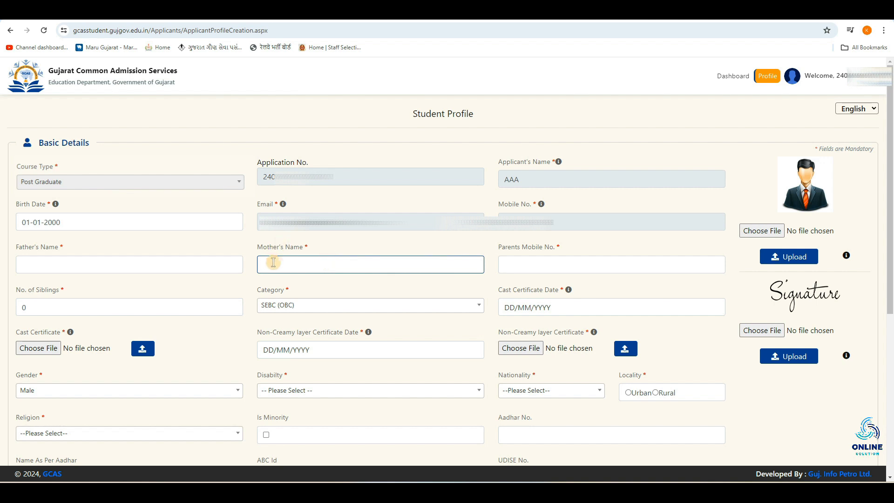
left_click(538, 266)
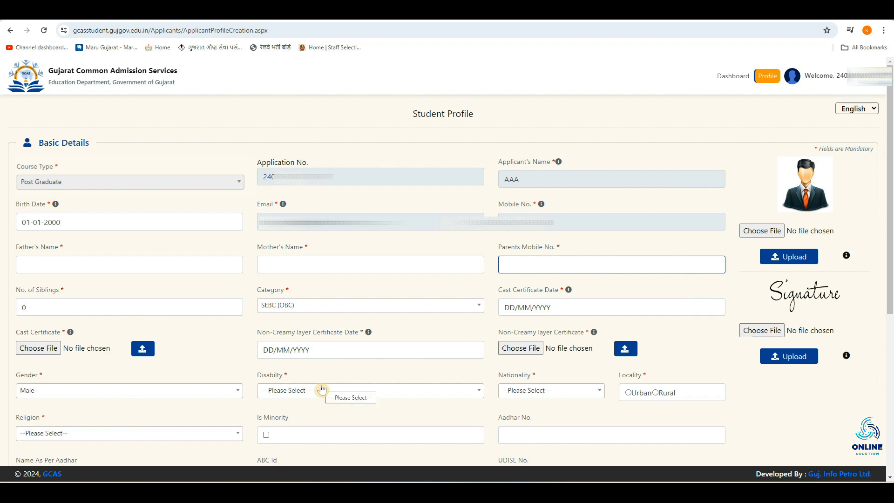
Set the disability to None and the nationality to Indian in the profile's basic details.
scroll(321, 389, "down", 2)
left_click(295, 298)
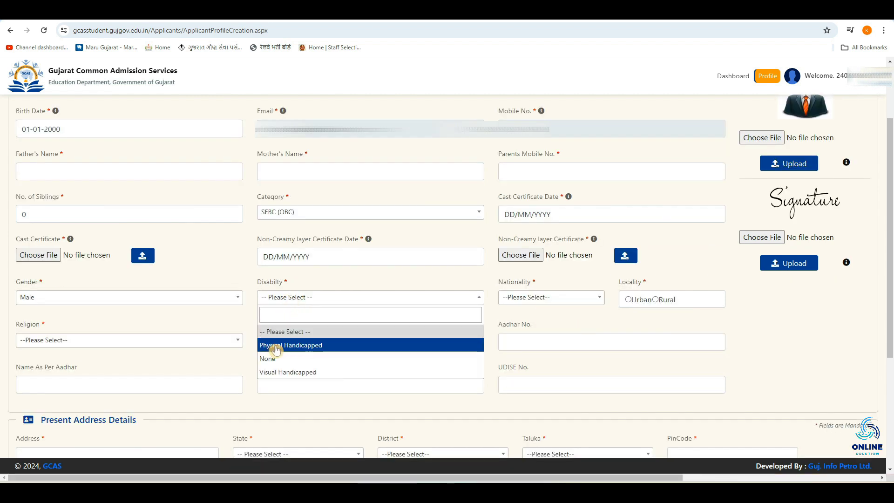
left_click(335, 360)
left_click(561, 298)
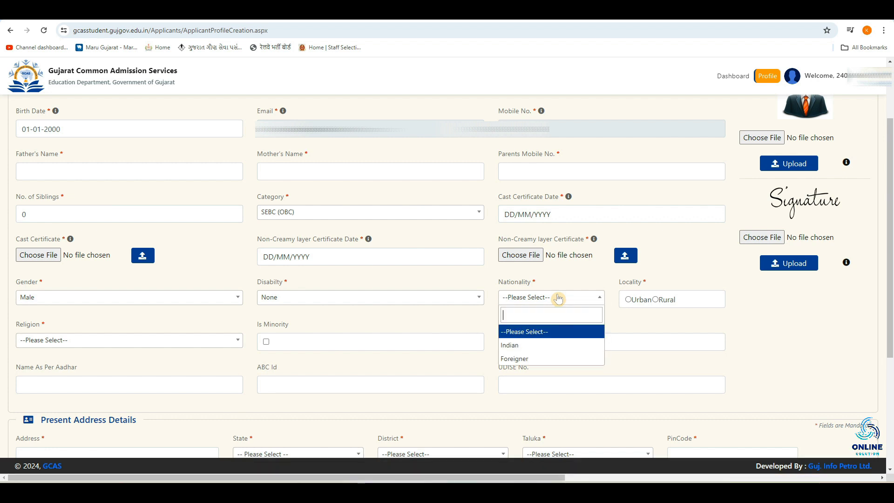
left_click(550, 351)
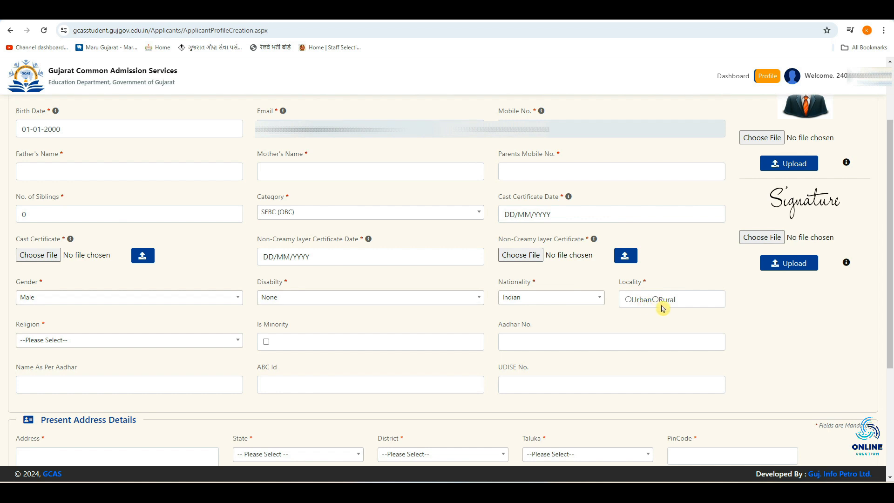
Set the locality to Urban and the religion to HINDU in the basic details.
left_click(628, 300)
left_click(87, 342)
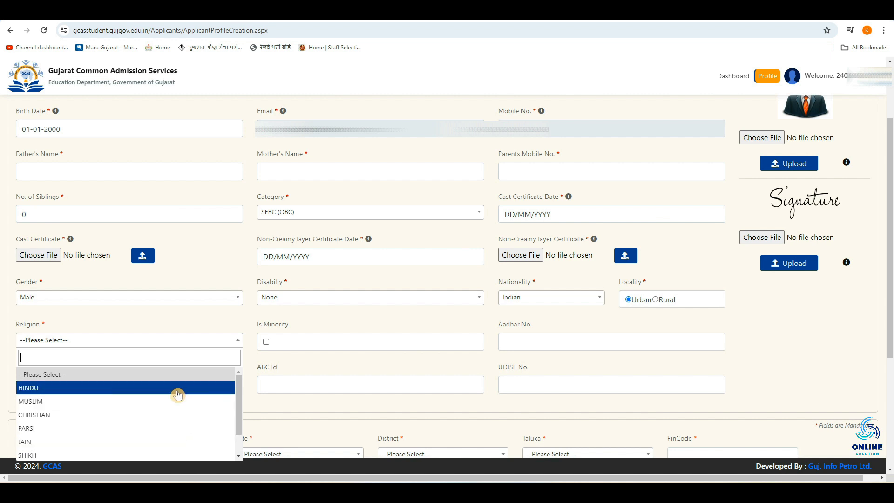
left_click(130, 391)
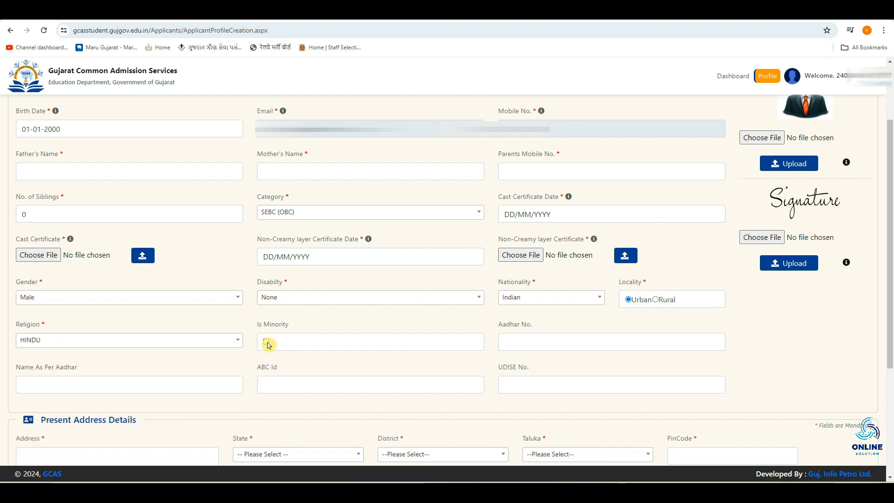
Go through the minority option and the Aadhar number, name as per Aadhar and ABC Id fields.
left_click(267, 343)
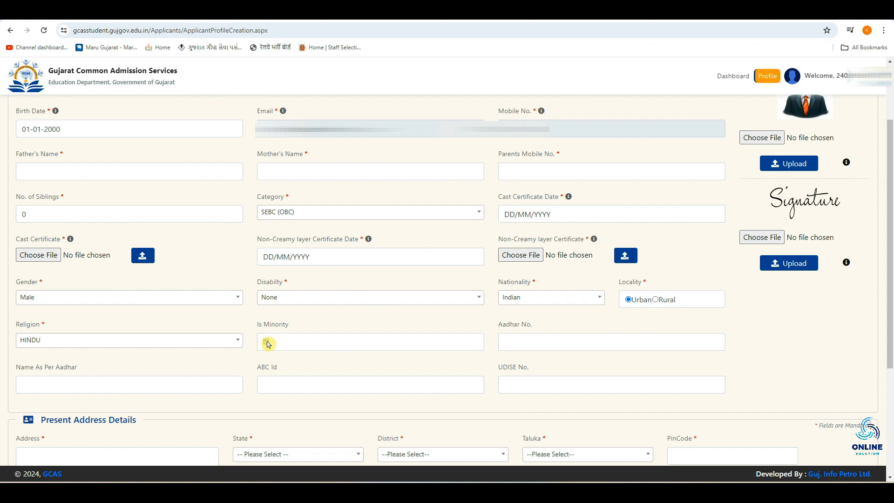
left_click(512, 342)
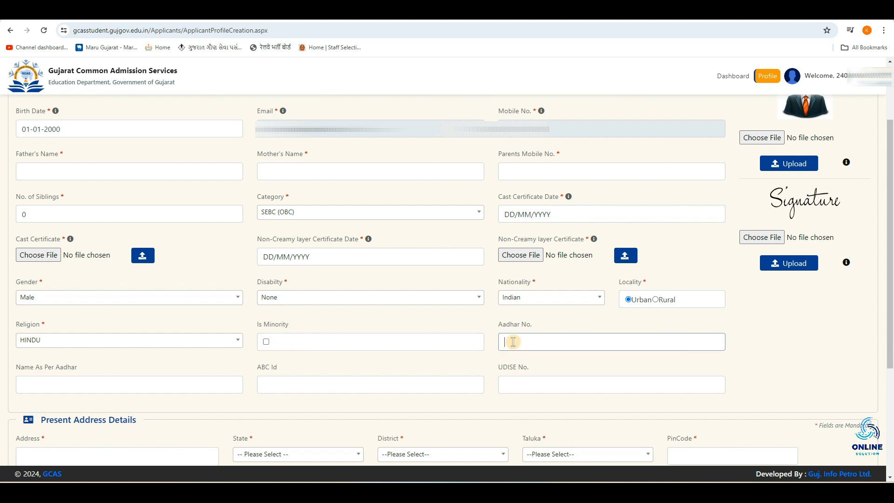
left_click(114, 384)
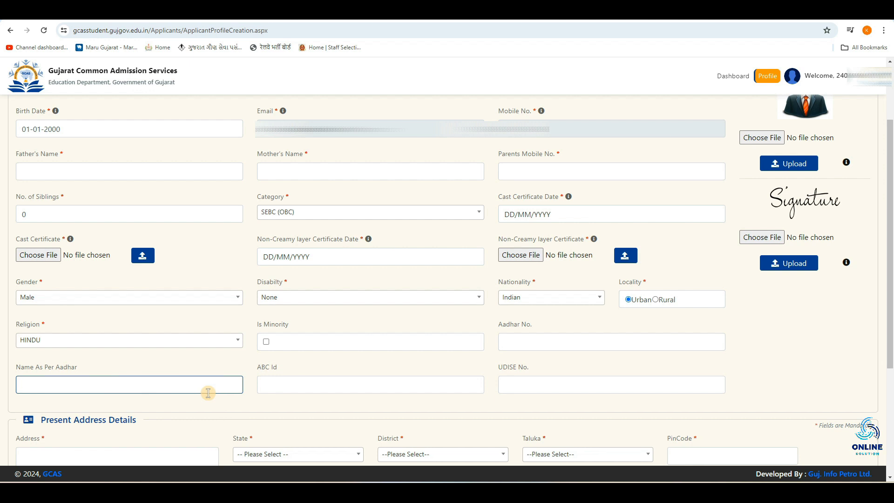
left_click(301, 375)
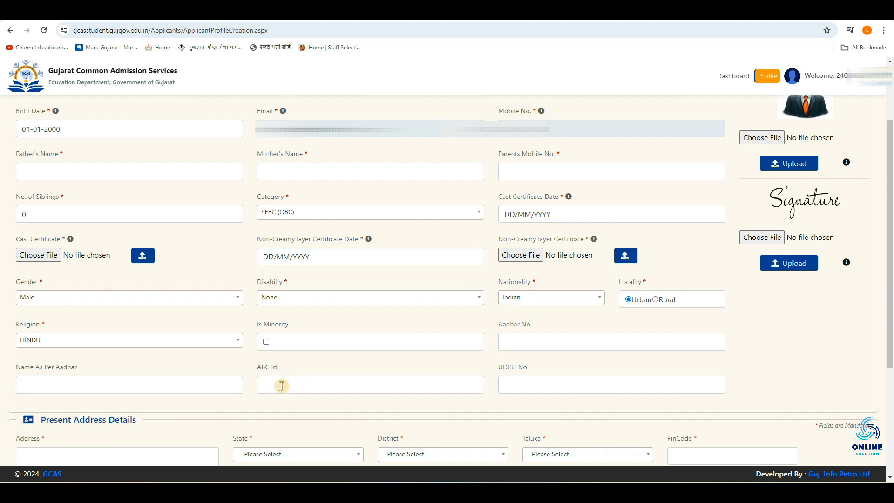
left_click(282, 386)
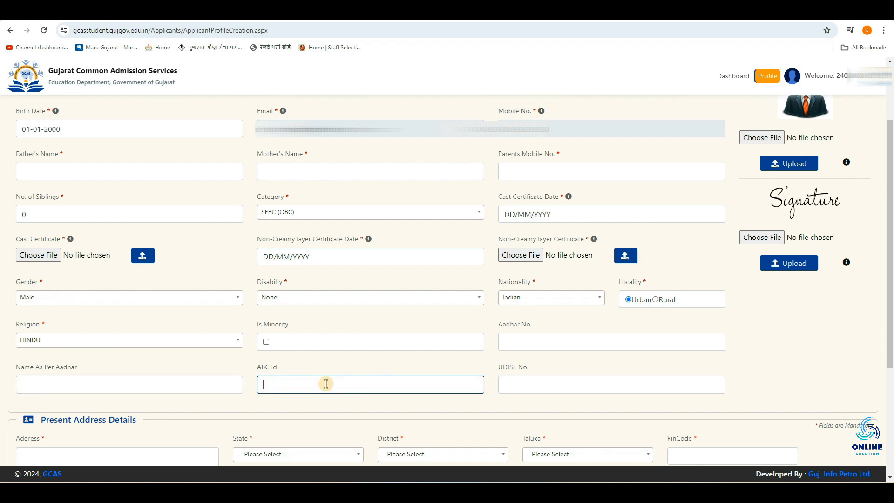
Fill in the present address with state GUJARAT, district and taluka BHAVNAGAR, and mark the permanent address as the same.
left_click(559, 381)
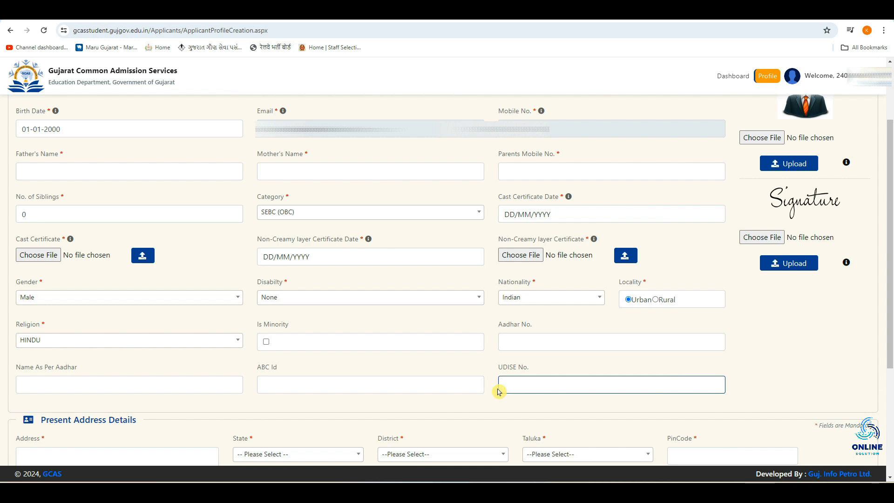
scroll(499, 381, "down", 2)
scroll(499, 381, "down", 3)
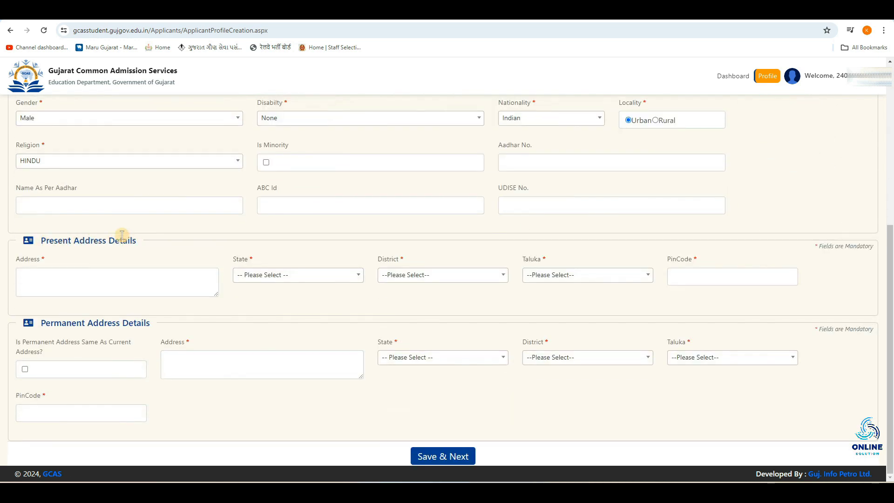
left_click(65, 278)
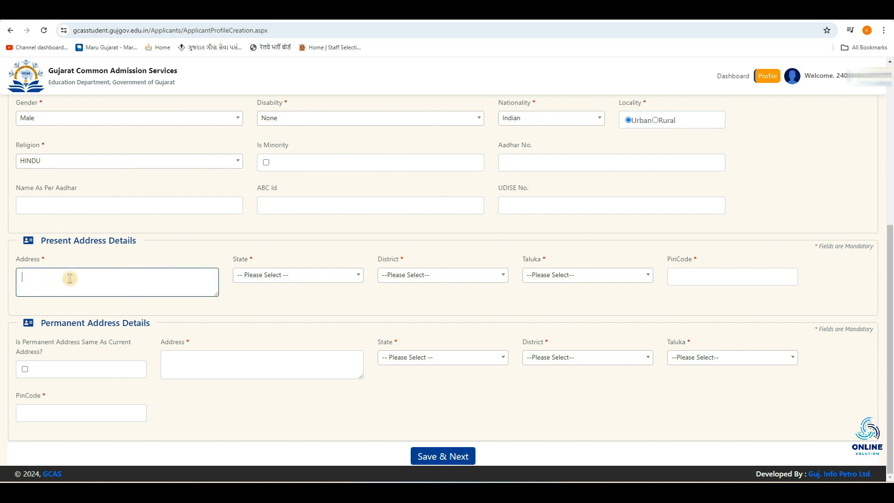
left_click(265, 277)
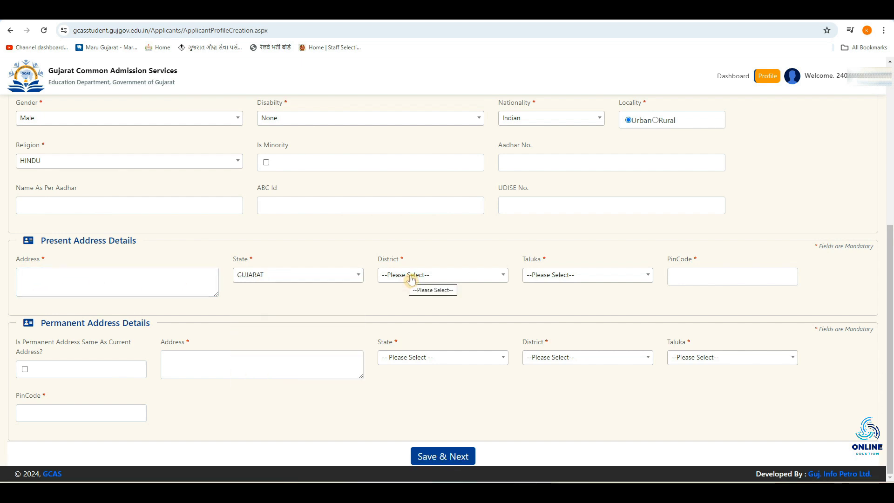
left_click(411, 279)
left_click(552, 278)
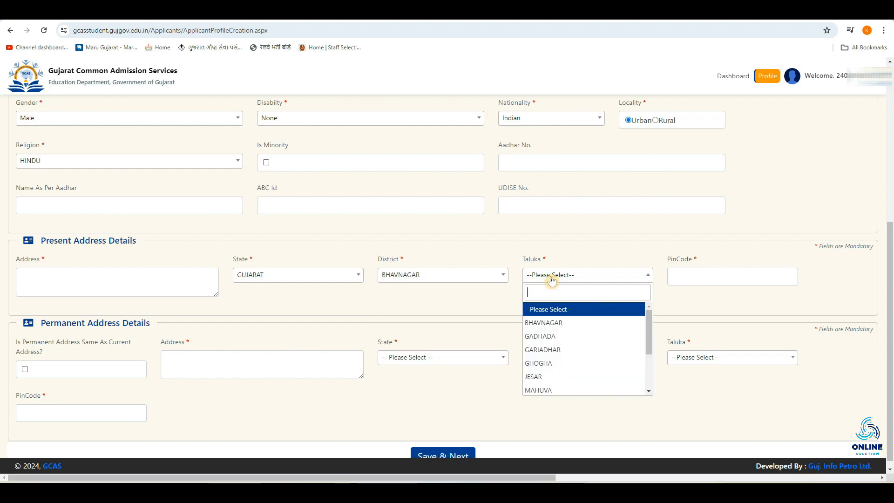
left_click(595, 322)
left_click(682, 280)
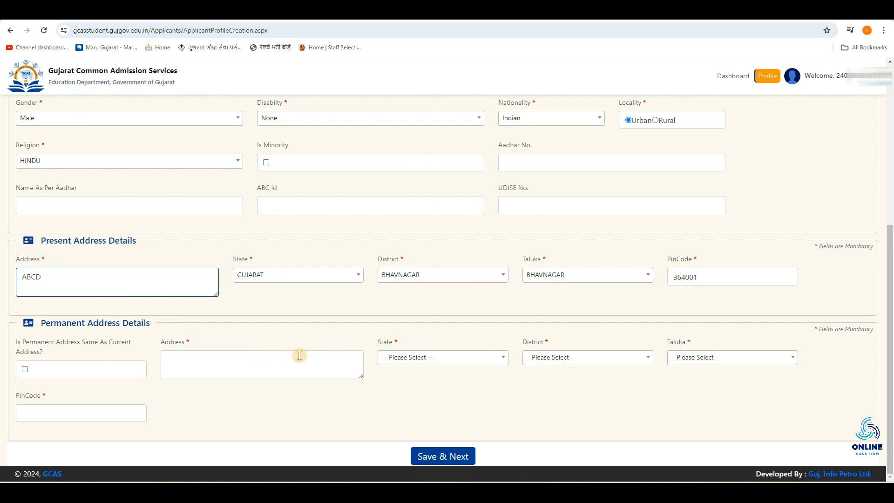
left_click(25, 371)
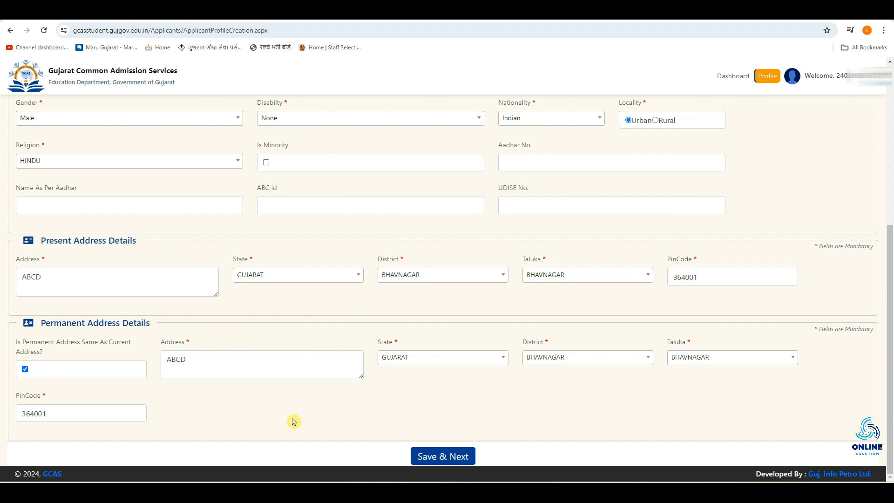
Check the photo and signature upload requirements and save the student profile.
scroll(585, 329, "up", 6)
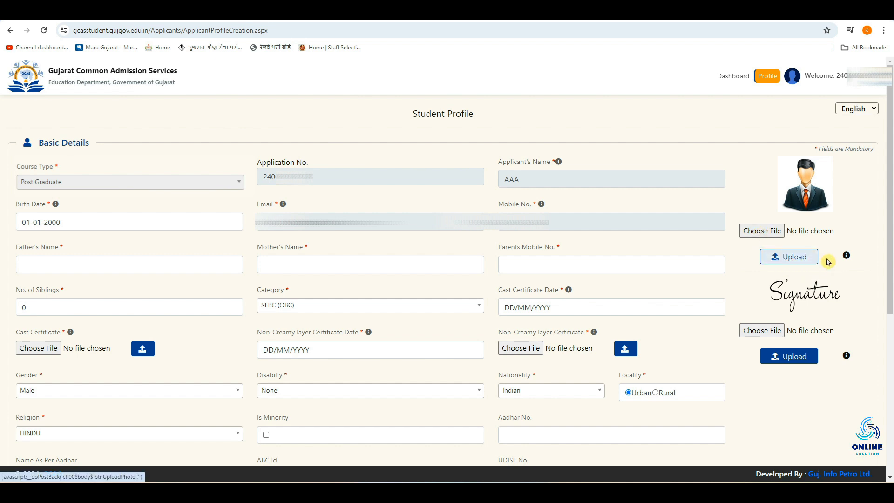
mouse_move(846, 259)
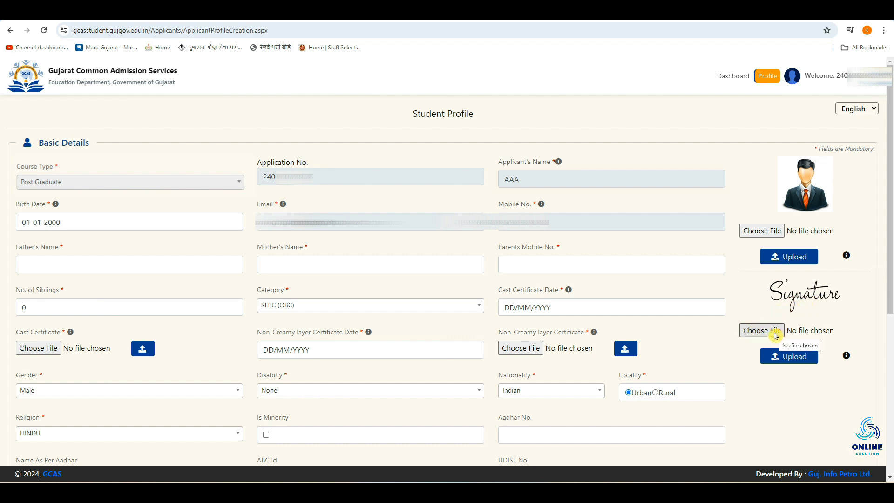
mouse_move(848, 357)
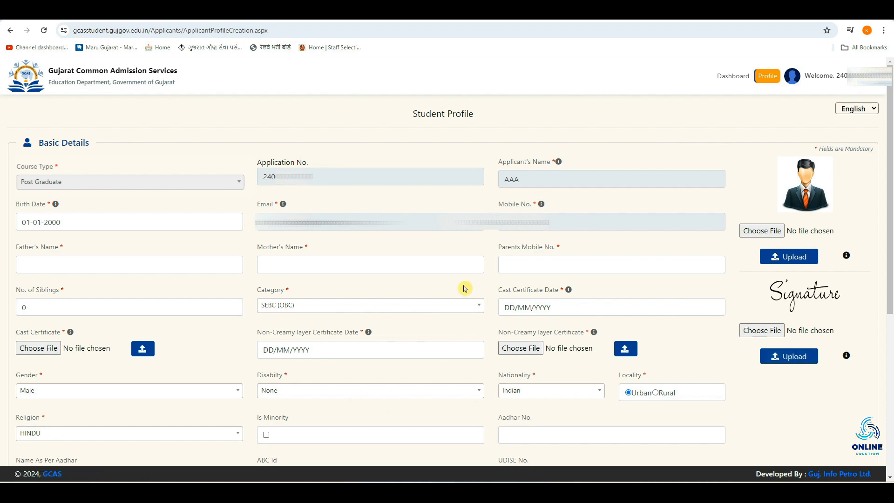
scroll(462, 289, "down", 5)
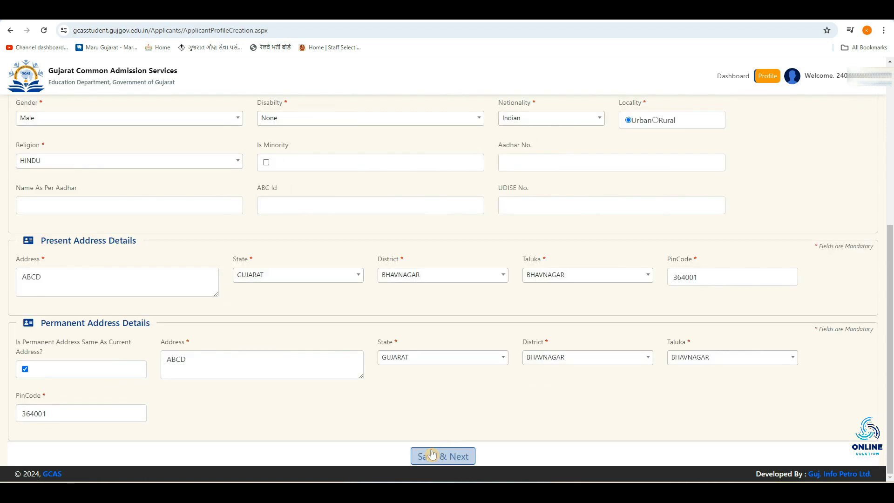
left_click(455, 459)
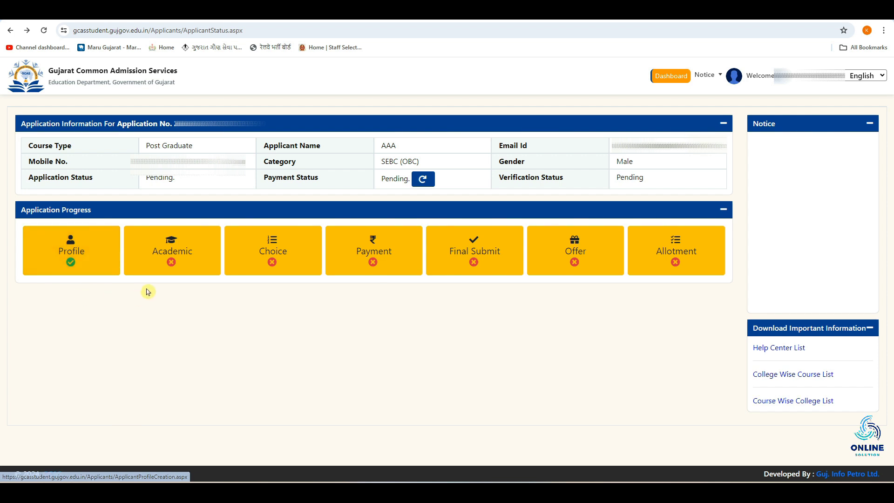
Open the Academic section and choose HSC, Gujarat Secondary and Higher Secondary Education Board as exam board, and stream GENERAL - COMMERCE.
left_click(171, 259)
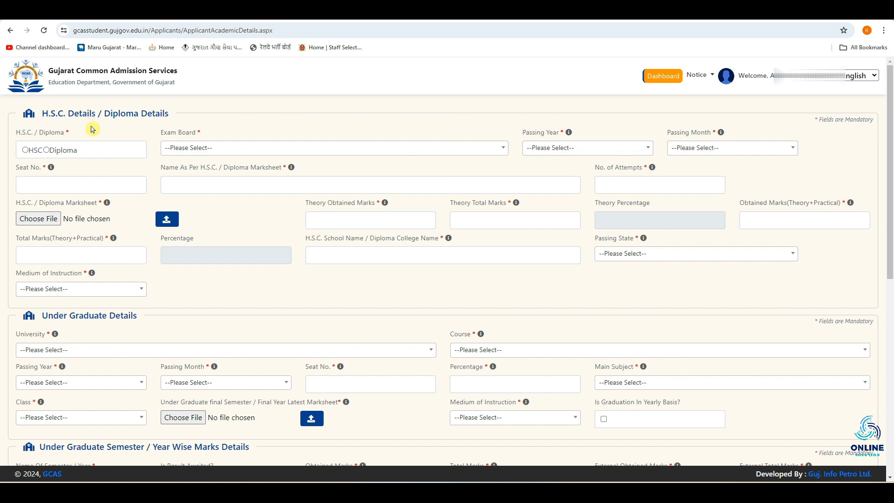
left_click(27, 151)
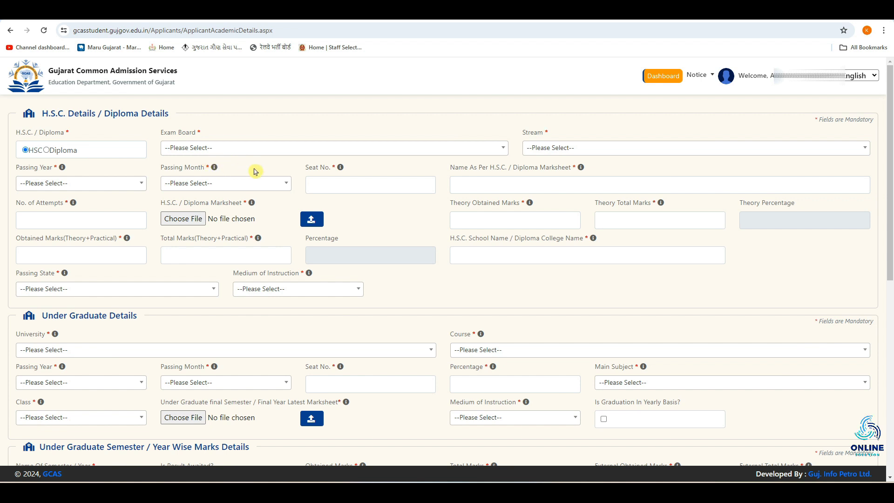
left_click(225, 149)
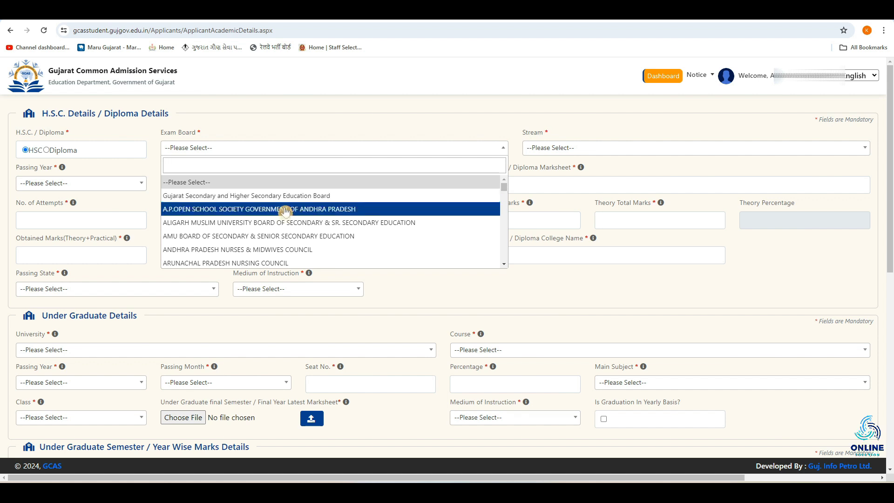
left_click(274, 196)
left_click(553, 148)
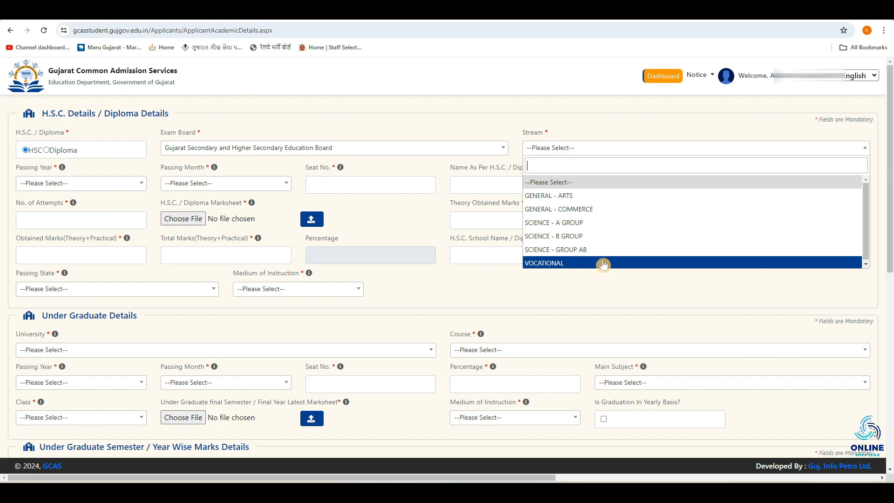
left_click(587, 209)
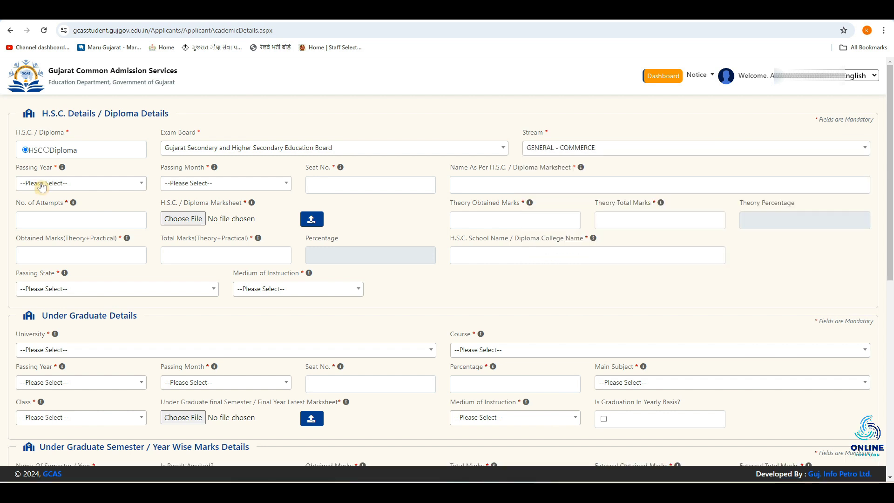
Set the H.S.C. passing year to 2021 and the passing month to May.
left_click(41, 184)
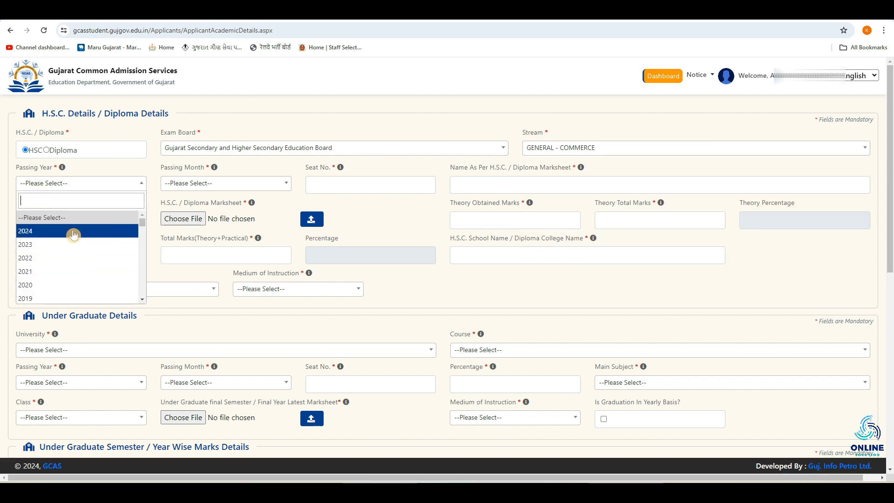
left_click(29, 270)
left_click(214, 183)
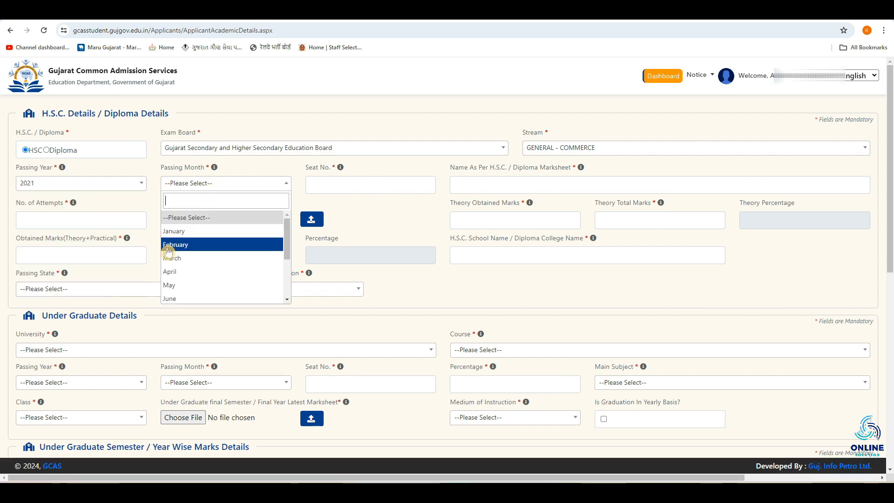
left_click(237, 292)
Go through the H.S.C. seat number, marksheet name, number of attempts and the theory and practical marks fields.
left_click(326, 186)
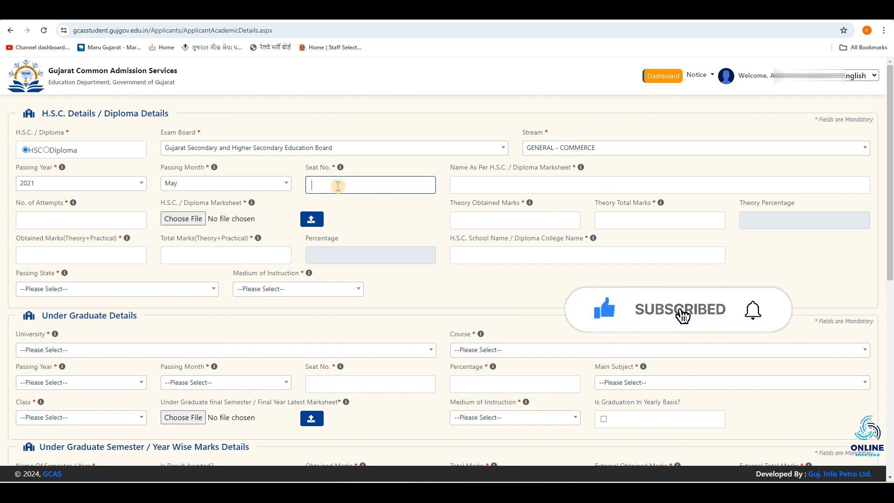
left_click(491, 185)
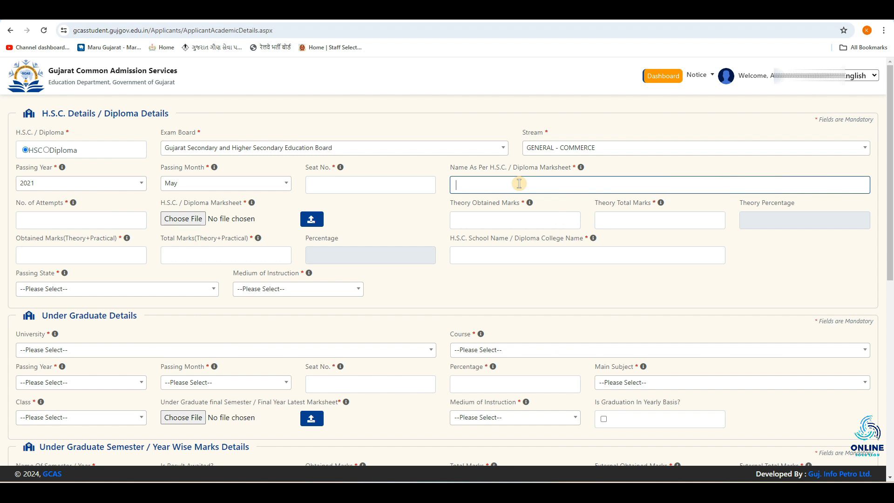
left_click(75, 217)
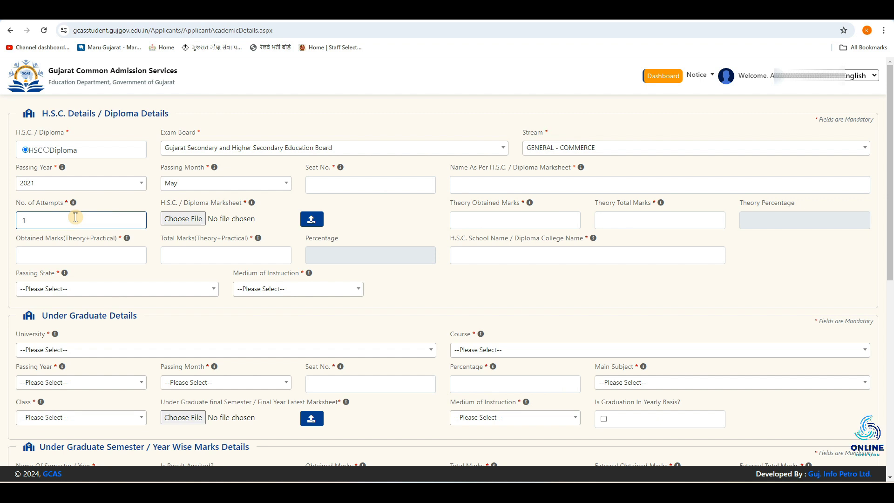
key("BackSpace")
left_click(524, 220)
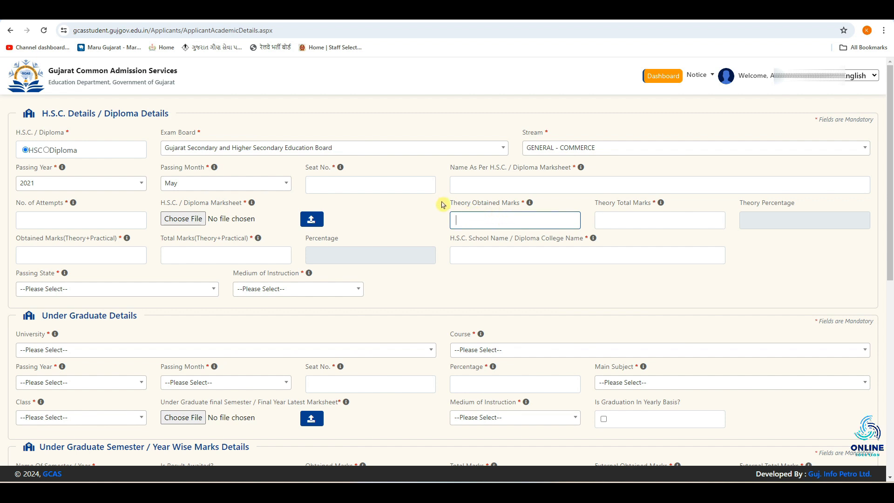
left_click_drag(448, 203, 467, 203)
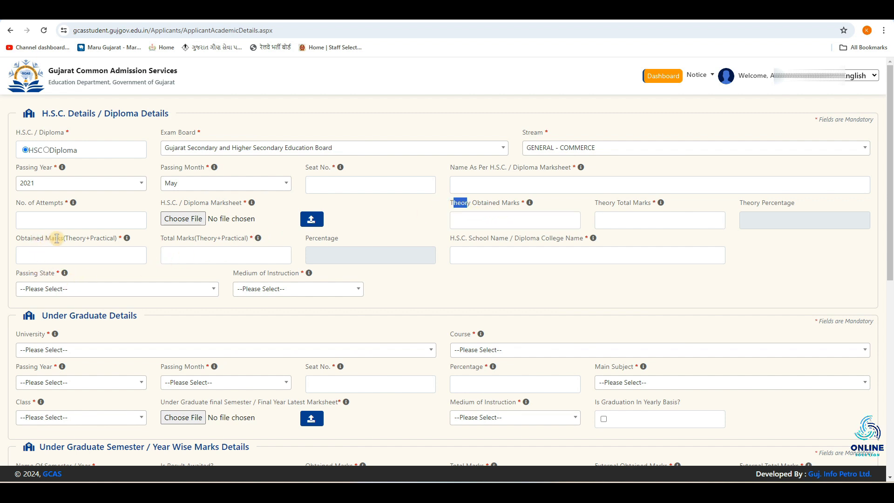
left_click_drag(64, 238, 117, 241)
left_click(403, 227)
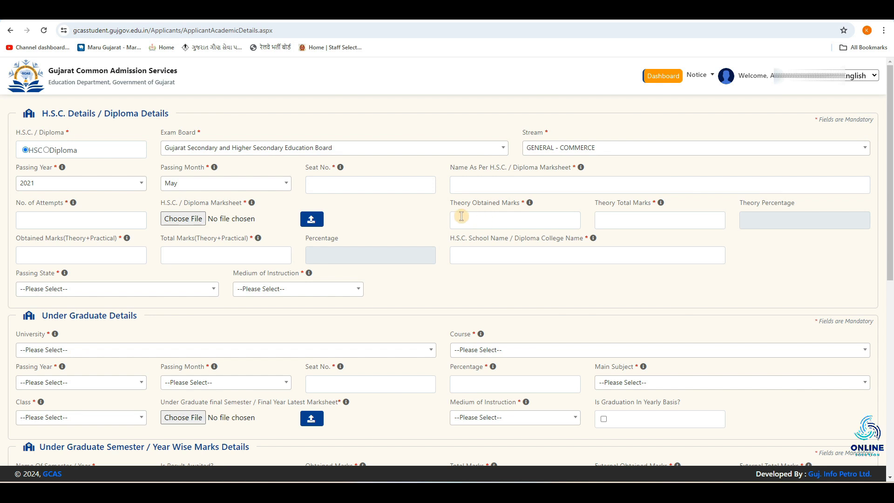
Enter 500 as theory obtained marks and 700 as theory total marks in the H.S.C. details.
left_click_drag(458, 204, 493, 224)
left_click(493, 224)
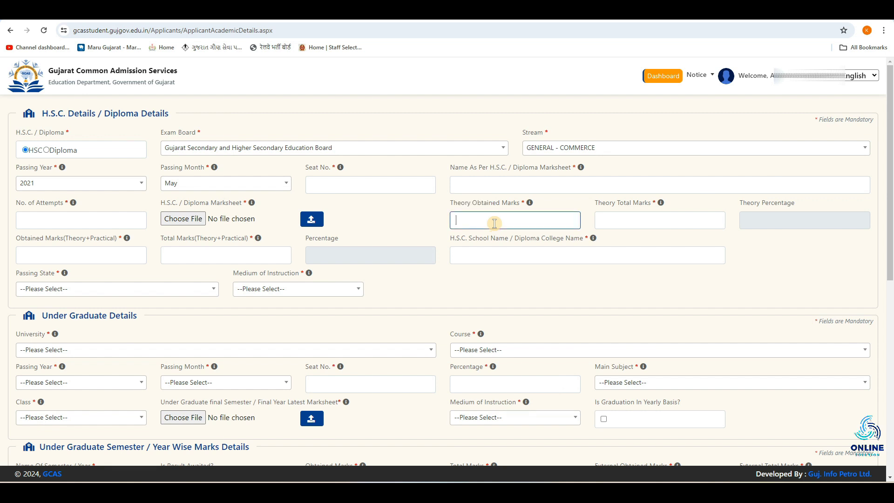
left_click(620, 220)
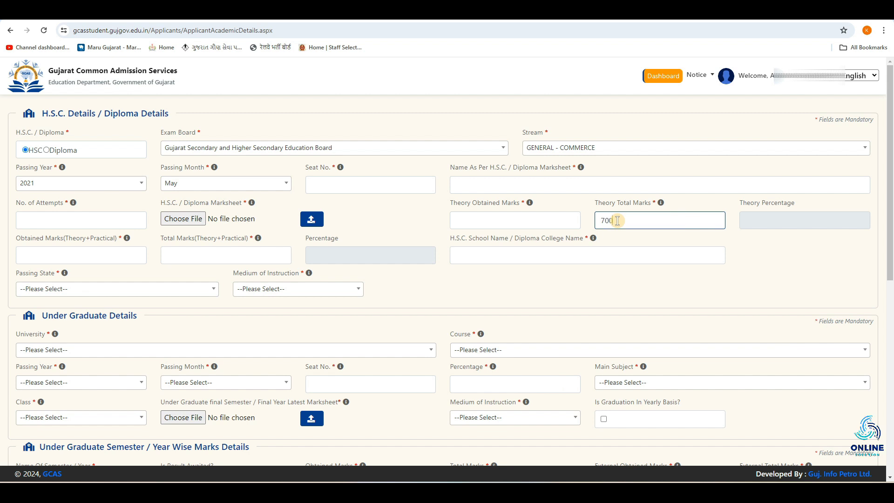
left_click(559, 219)
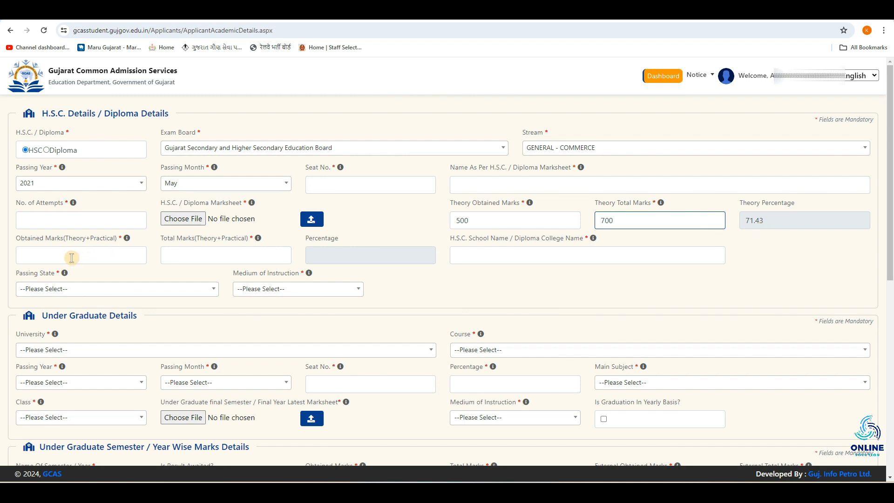
Enter 550 as obtained marks and 850 as total marks for theory plus practical in the H.S.C. details.
left_click(102, 252)
type("550")
key("Tab")
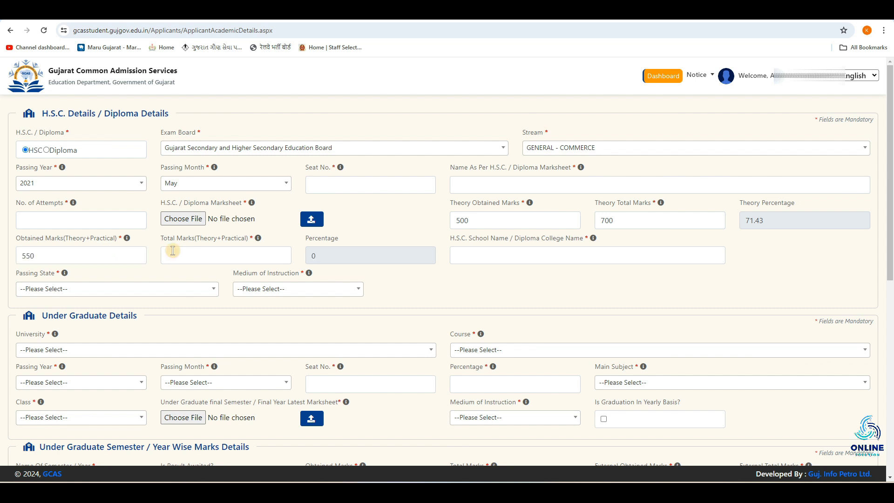
left_click(206, 254)
type("850")
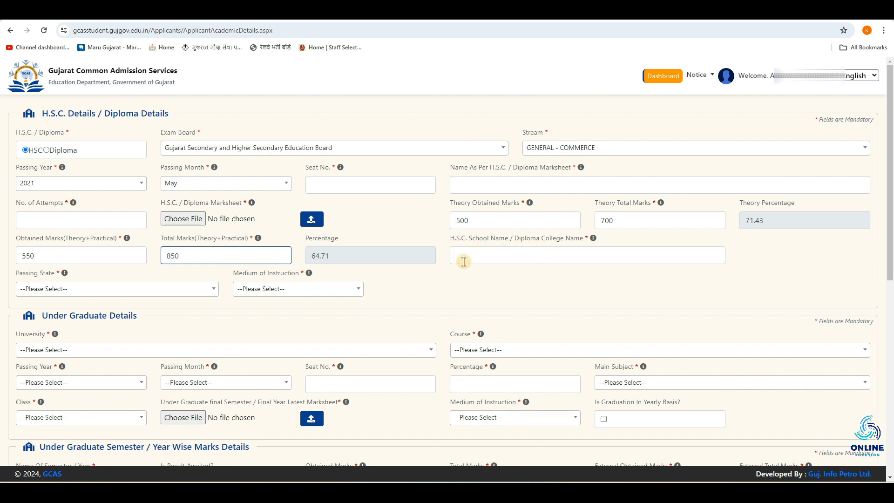
Set the H.S.C. passing state to GUJARAT, the passing district to BHAVNAGAR and the medium of instruction to Gujarati.
left_click(86, 290)
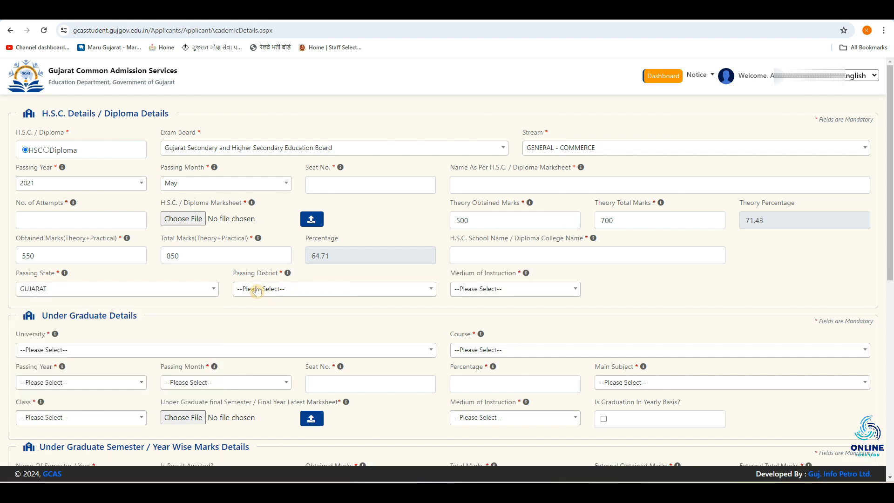
left_click(292, 290)
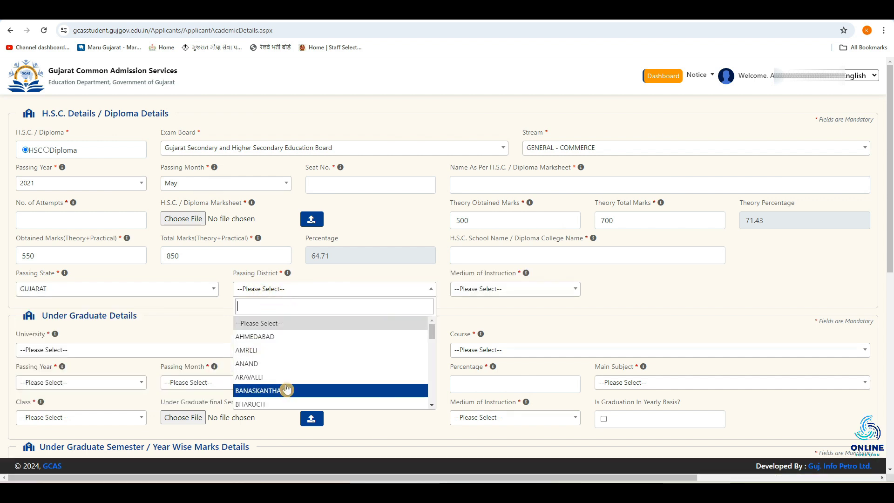
type("bh")
left_click(275, 338)
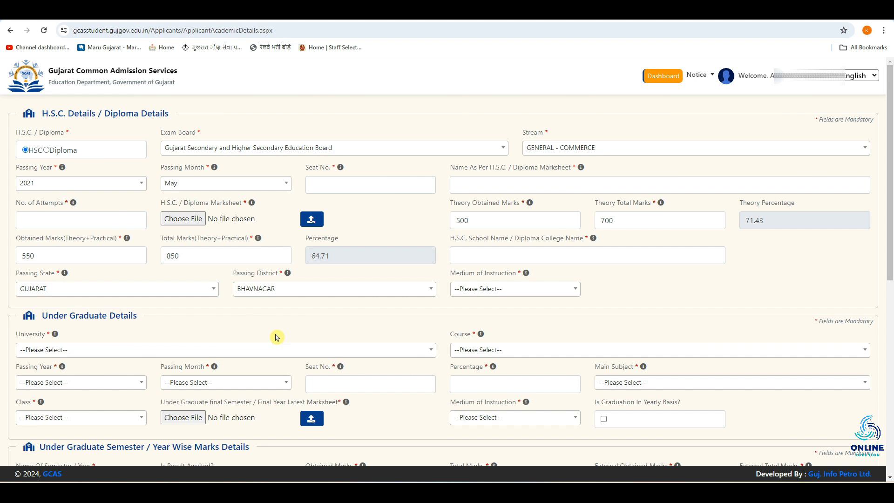
left_click(488, 289)
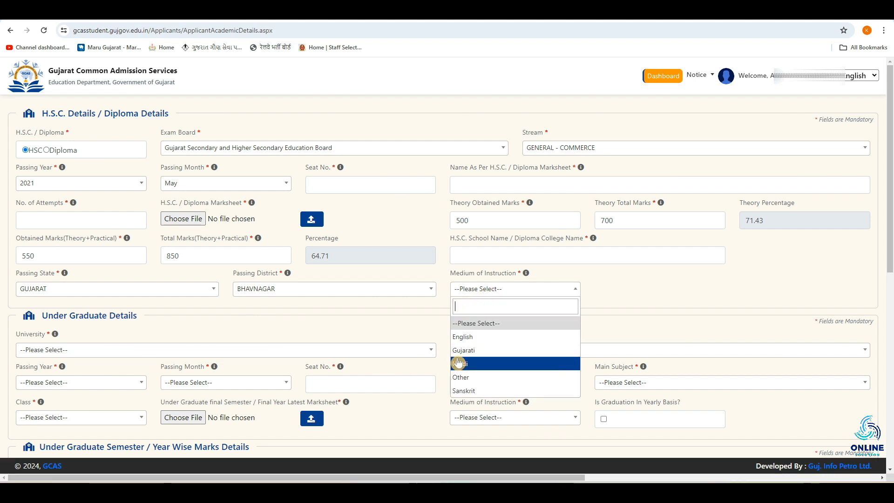
left_click(490, 356)
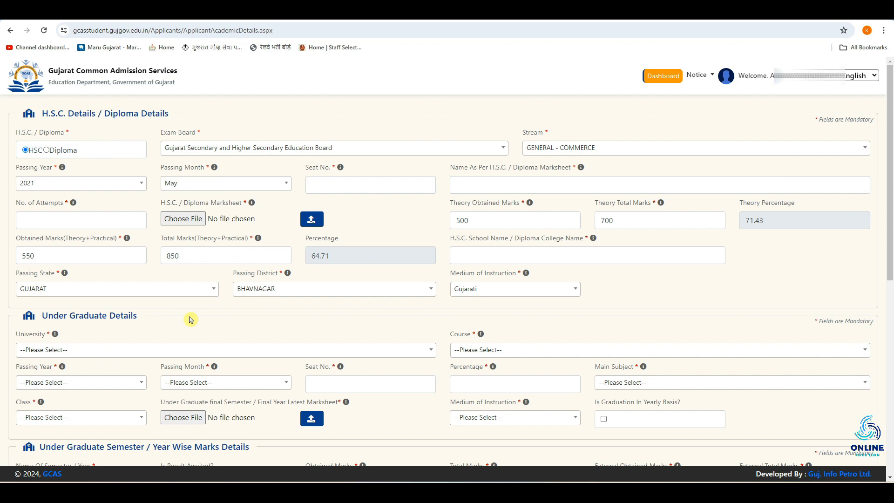
Set the under graduate university to MAHARAJA KRISHNAKUMARSINHJI BHAVNAGAR UNIVERSITY (ID: U-0124) and the course to BACHELOR OF COMMERCE.
scroll(189, 319, "down", 3)
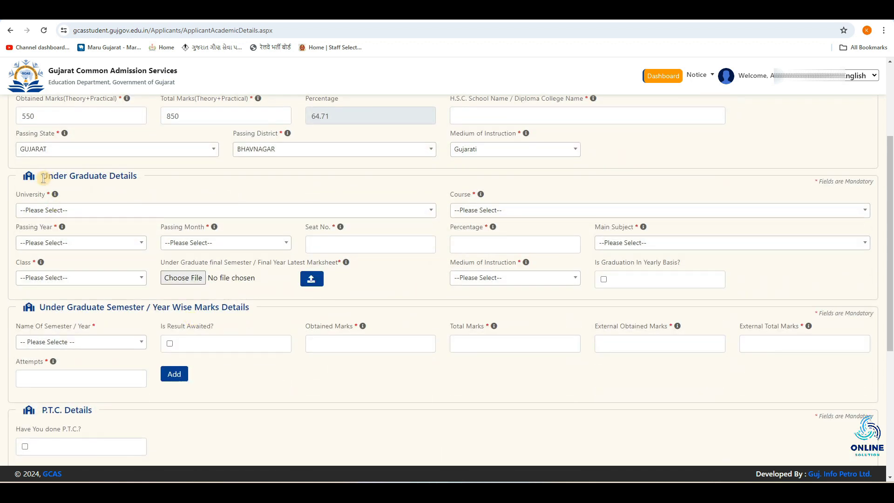
left_click_drag(42, 176, 152, 186)
left_click(174, 191)
left_click(69, 211)
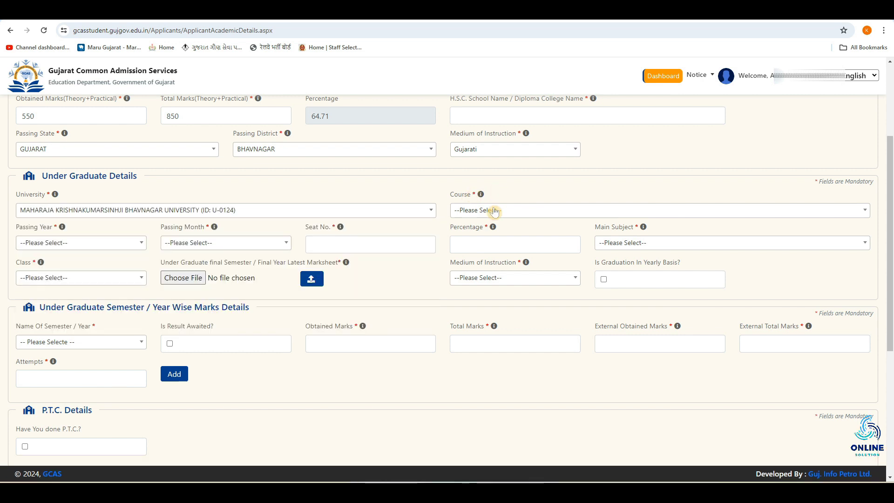
left_click(496, 212)
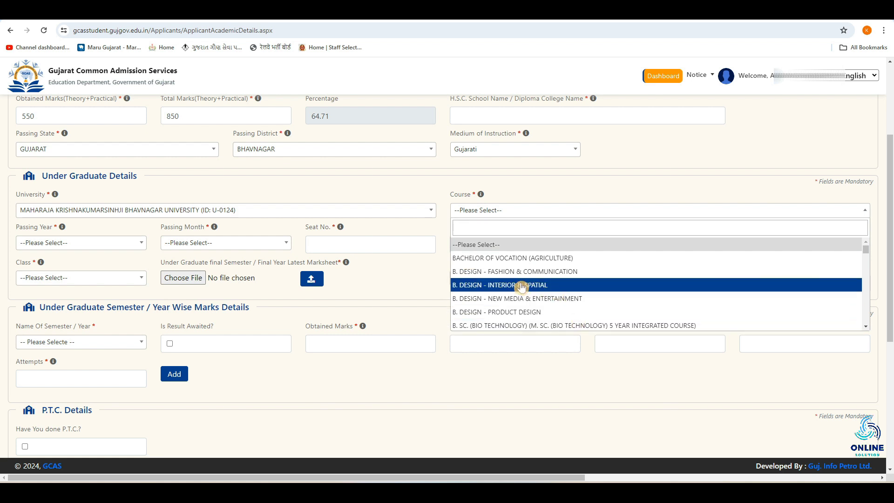
scroll(521, 288, "down", 3)
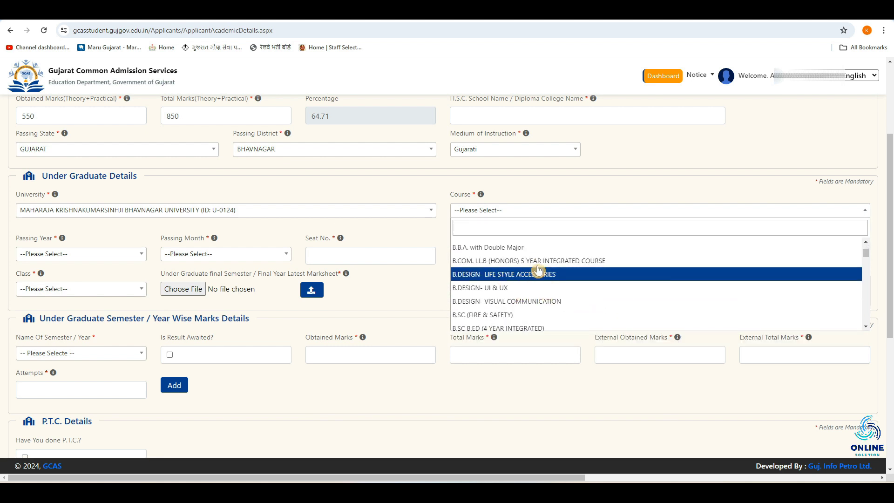
scroll(500, 280, "down", 2)
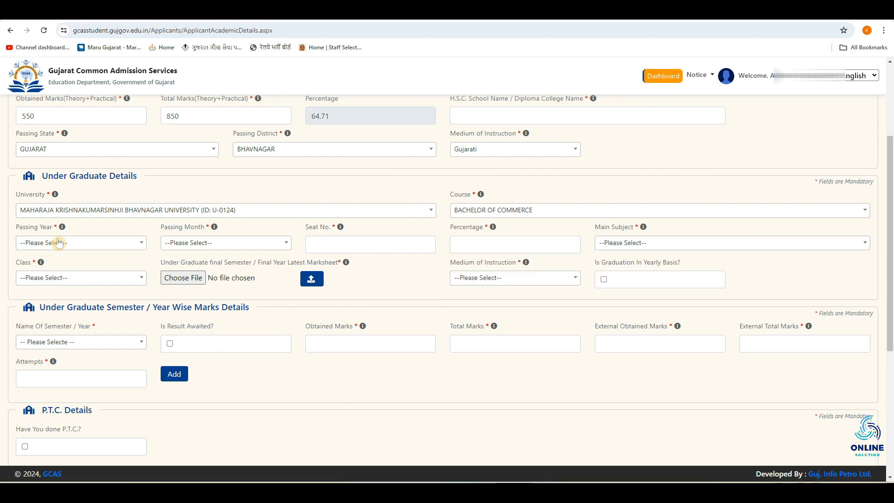
Set the under graduate passing year to 2024 and the passing month to March.
left_click(95, 242)
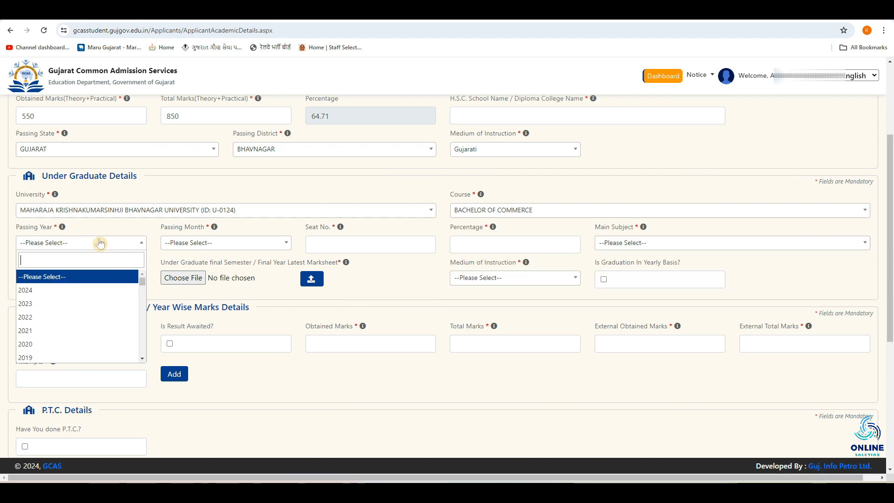
left_click(59, 291)
left_click(192, 243)
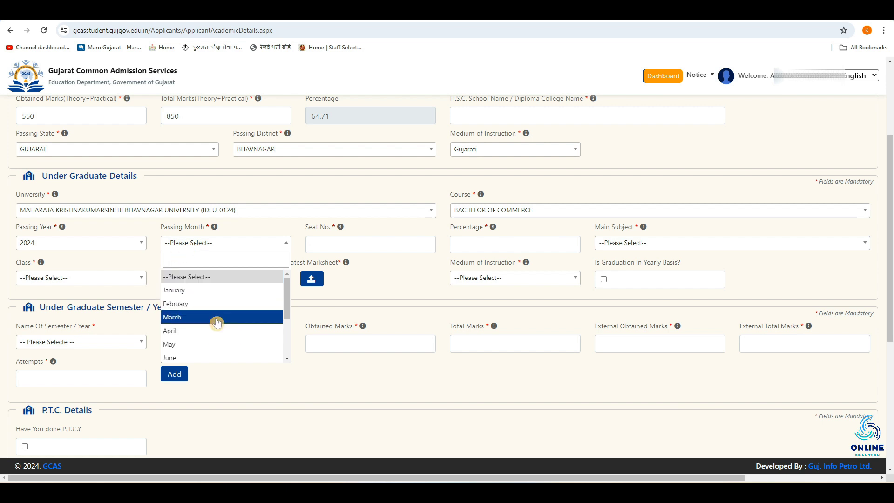
left_click(216, 317)
left_click(349, 248)
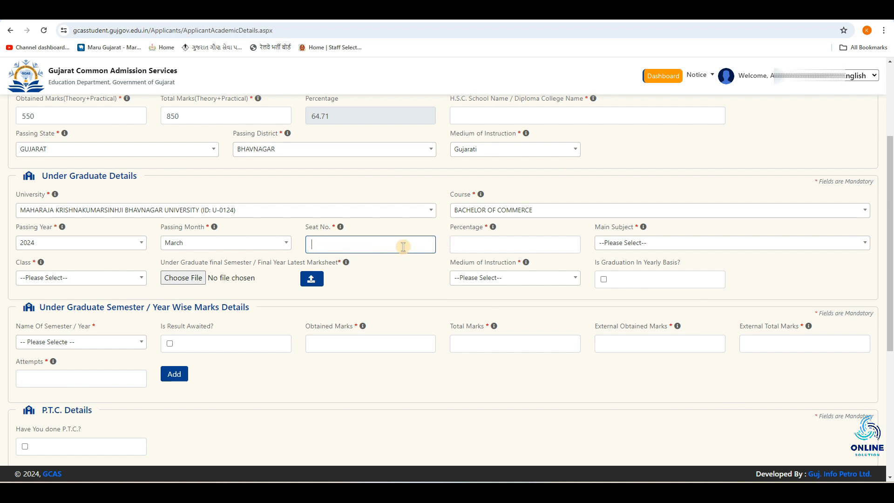
Enter 75 as the under graduate percentage, with main subject ACCOUNT and class FIRST CLASS.
left_click(477, 246)
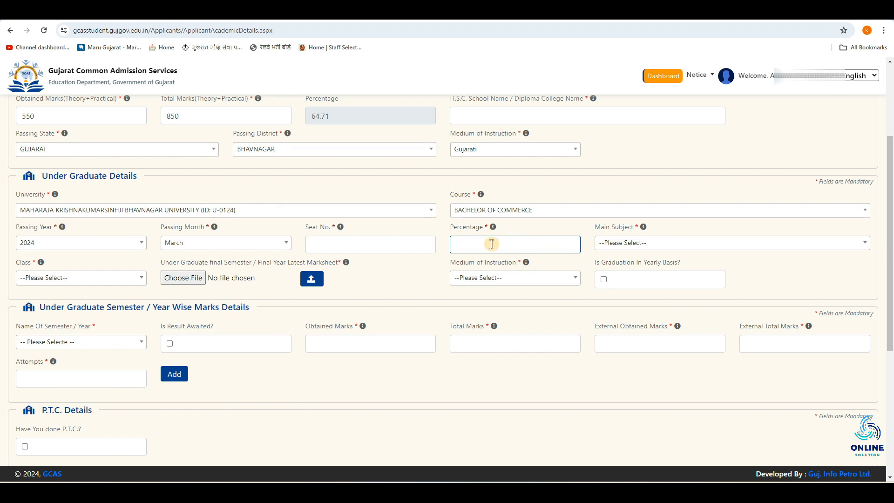
mouse_move(493, 228)
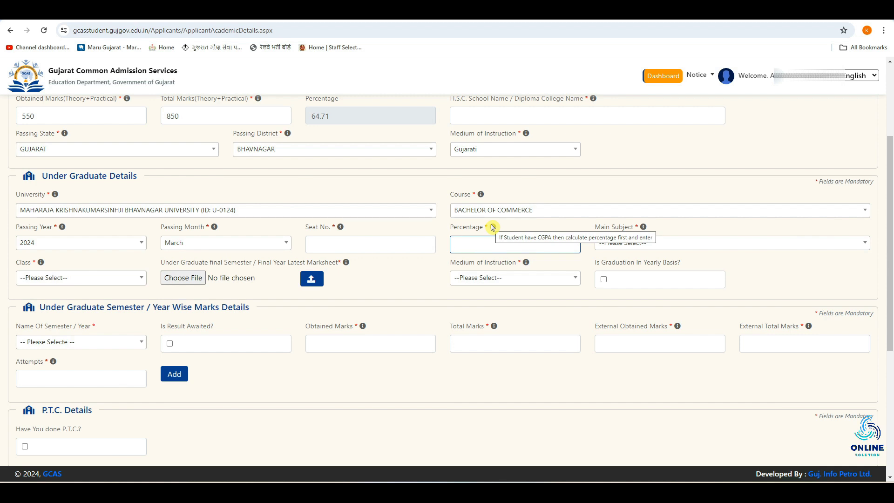
left_click(656, 243)
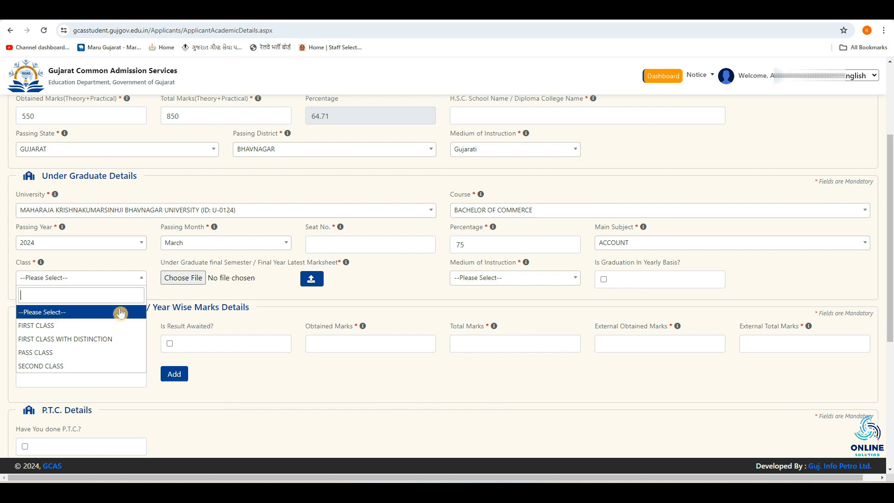
left_click(51, 328)
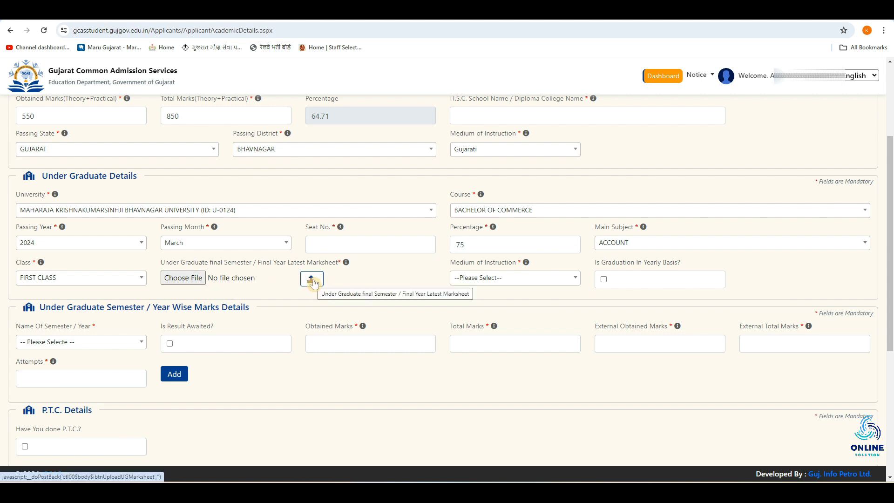
Set the under graduate medium of instruction to Gujarati and go over the yearly-basis graduation option.
left_click(501, 278)
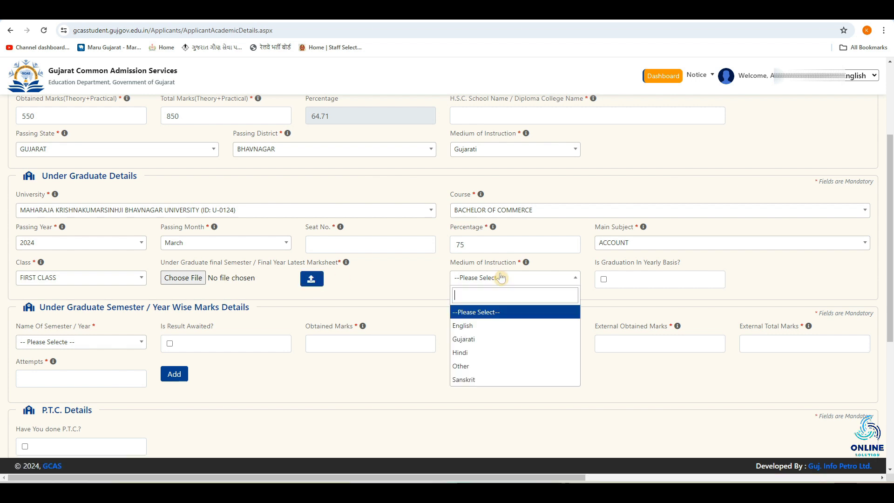
left_click(480, 338)
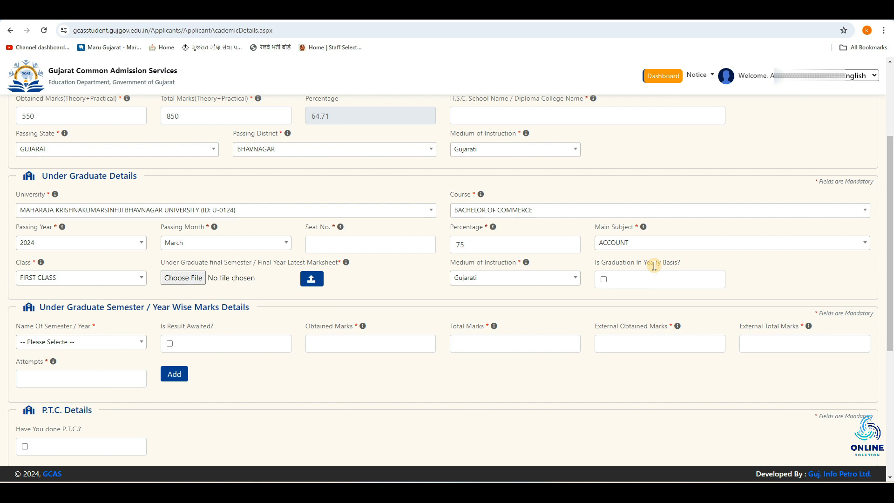
left_click(603, 281)
In the under graduate semester-wise marks, select semester 1 and enter 500 obtained marks out of 700 total marks.
scroll(280, 279, "down", 2)
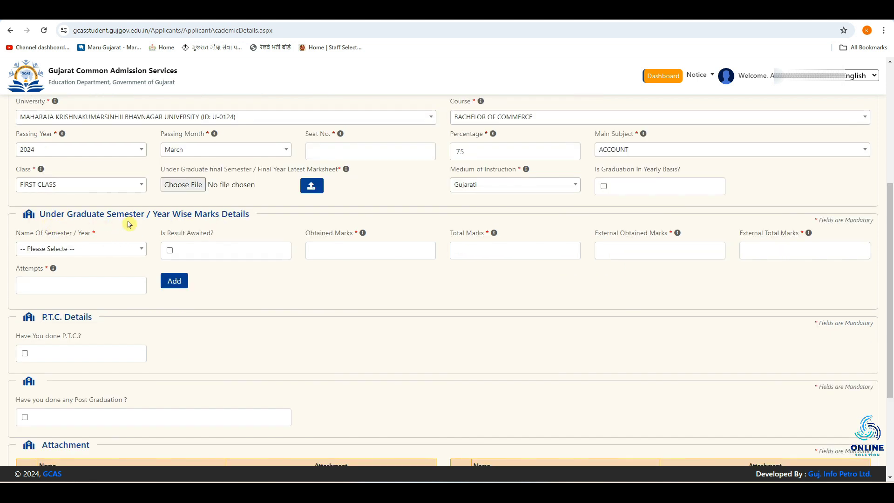
left_click(81, 250)
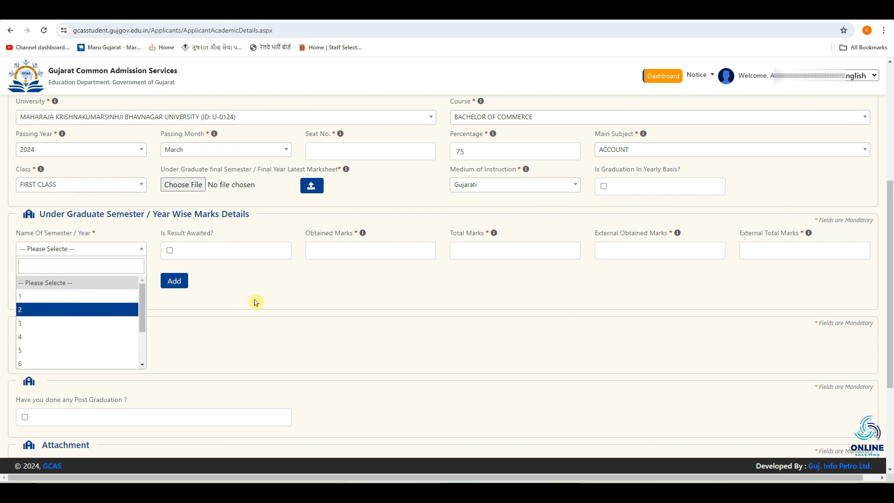
left_click(242, 293)
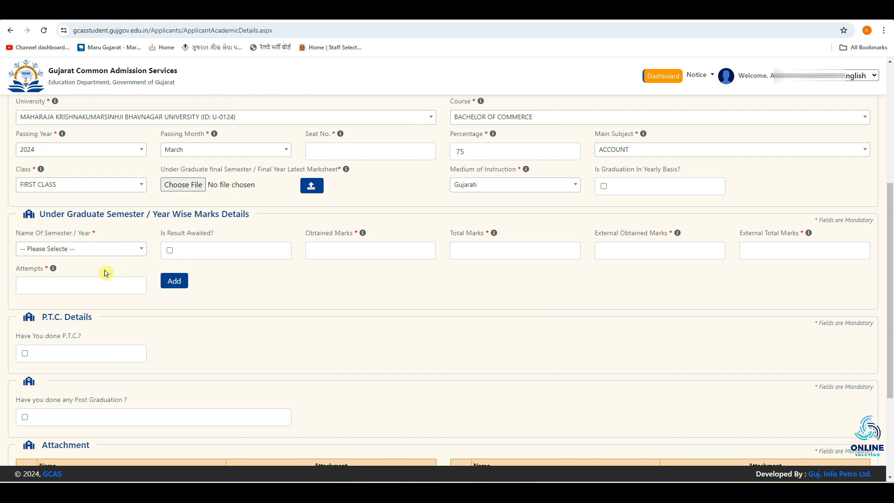
left_click(86, 251)
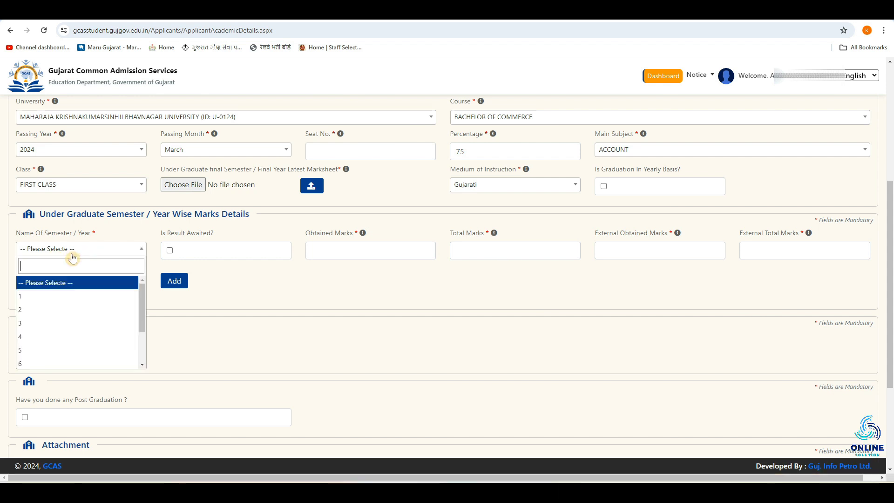
left_click(39, 298)
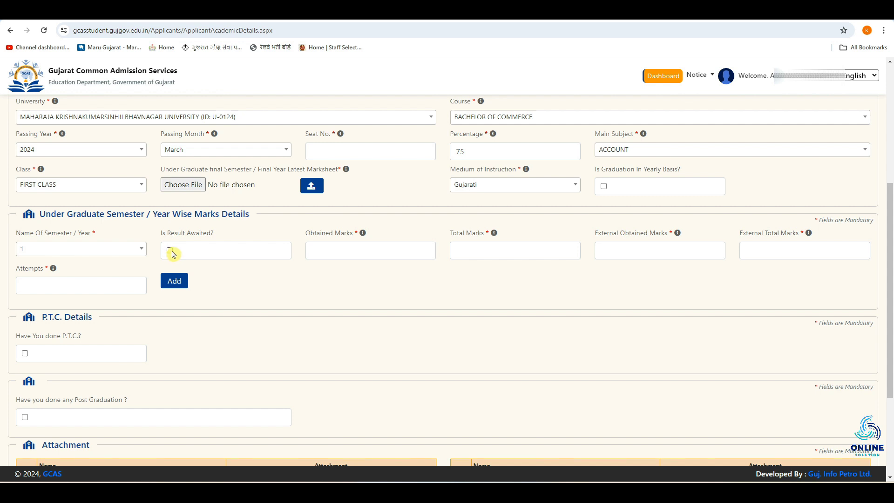
left_click(321, 251)
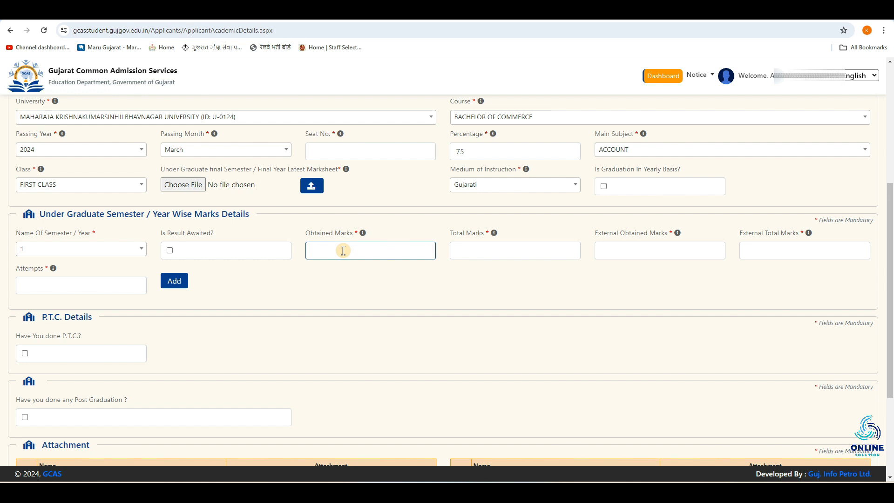
type("500")
left_click(452, 250)
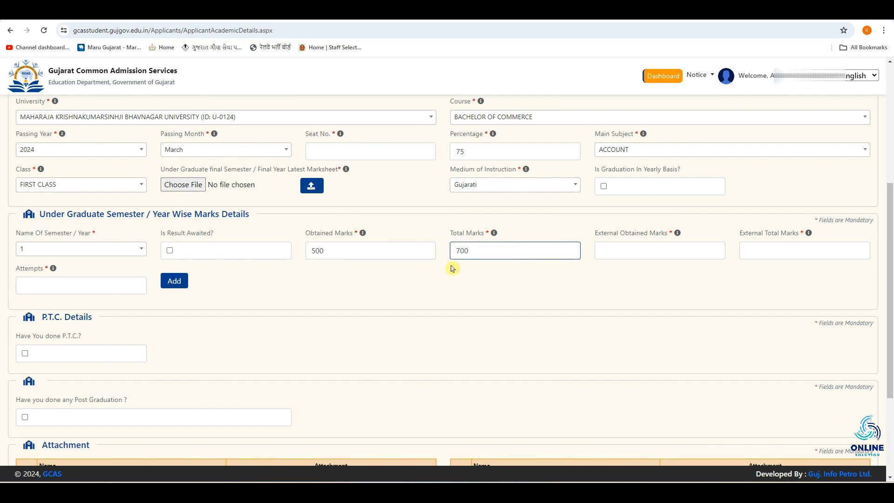
key("Tab")
Enter 400 external obtained marks, 550 external total marks and 1 attempt for semester 1, and add the entry.
left_click_drag(594, 233, 668, 232)
left_click(615, 246)
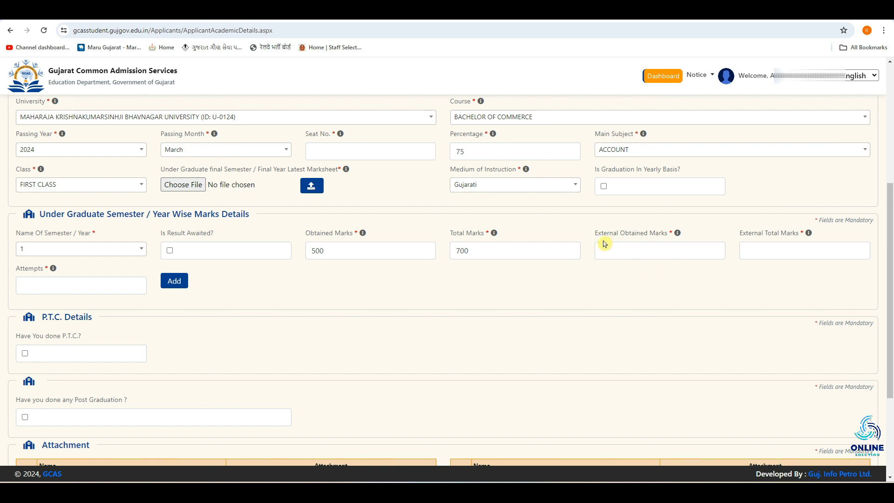
left_click(646, 246)
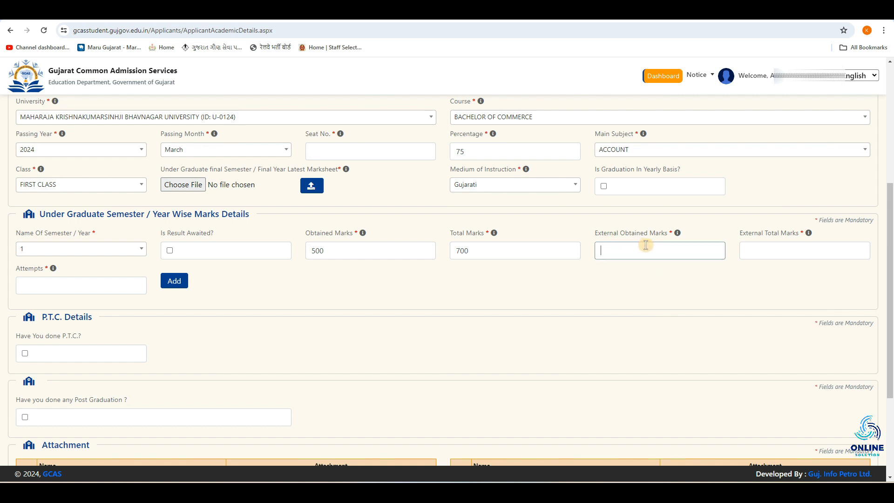
left_click(757, 248)
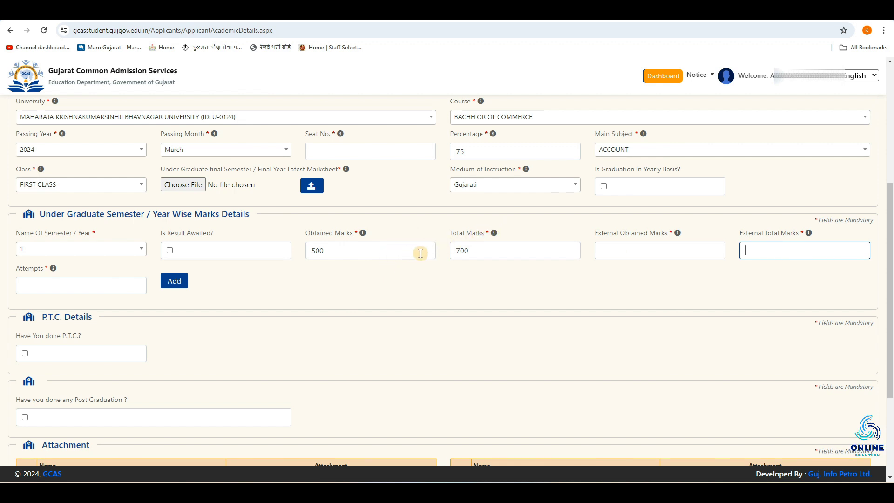
left_click(37, 279)
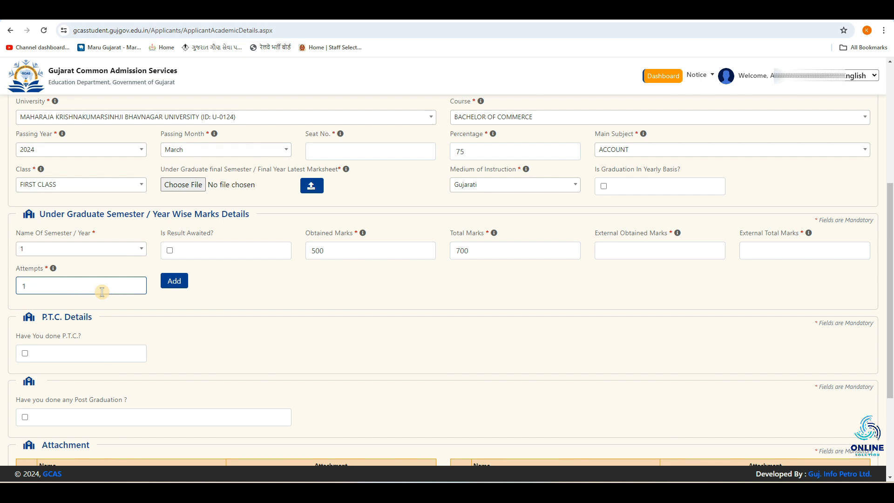
left_click(182, 286)
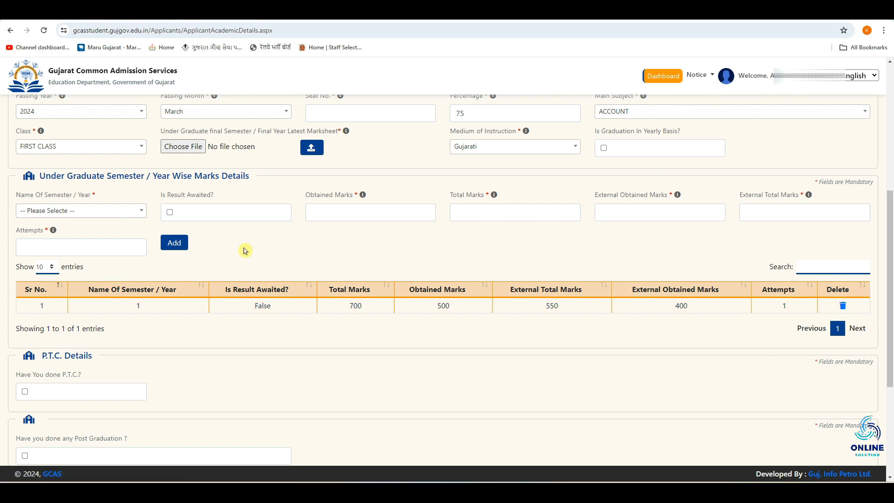
Select semester 2 for the next entry in the under graduate semester-wise marks.
left_click(108, 215)
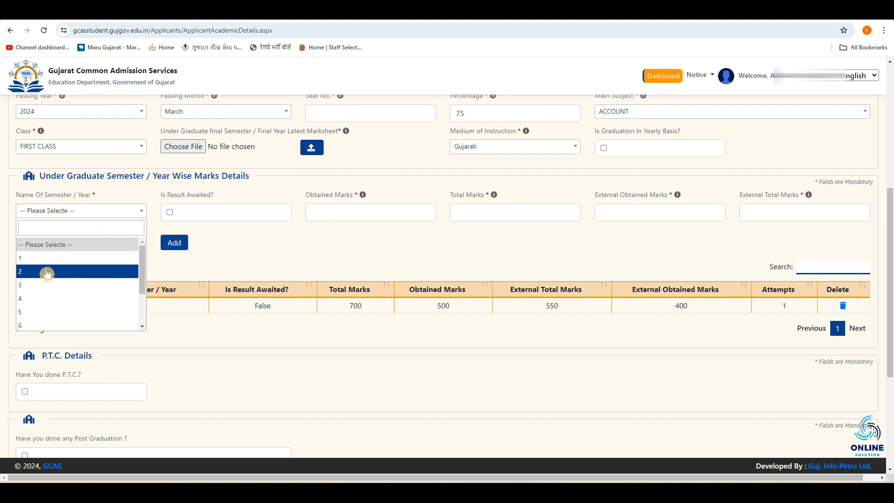
left_click(379, 272)
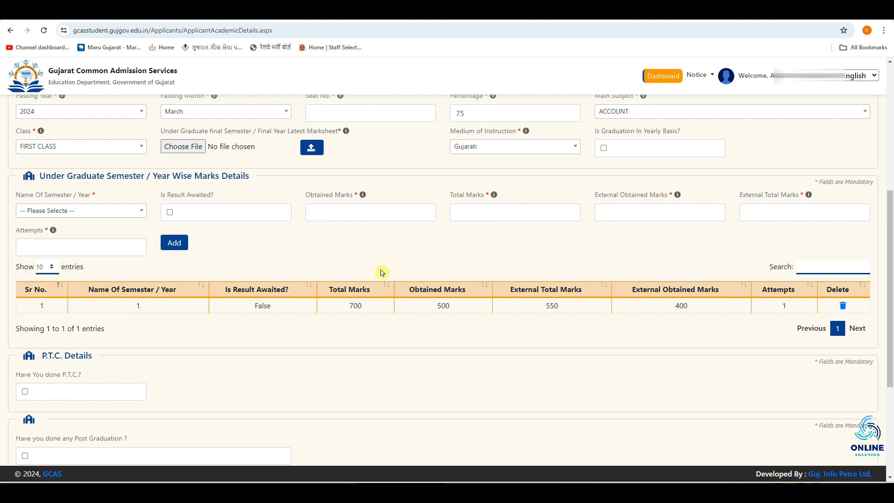
left_click(97, 206)
left_click(42, 248)
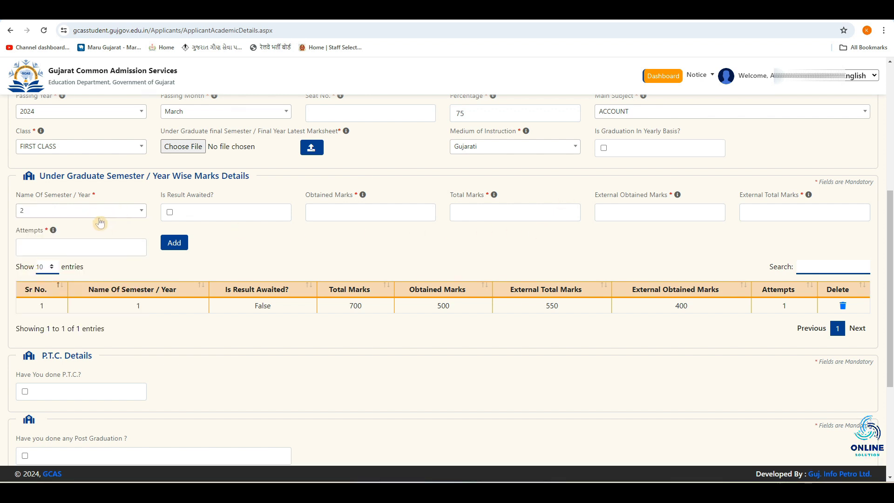
left_click(174, 242)
Enable the P.T.C. option to go through its marks and certificate fields, and disable it again.
scroll(272, 253, "down", 4)
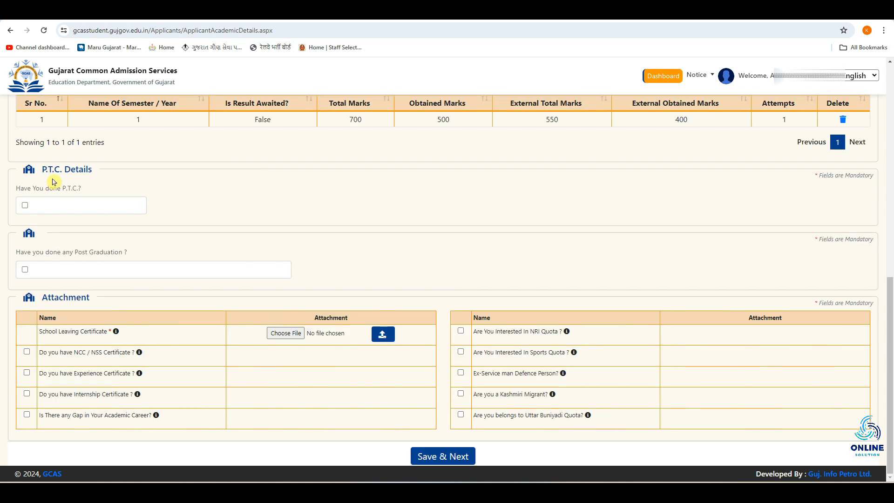
left_click(25, 205)
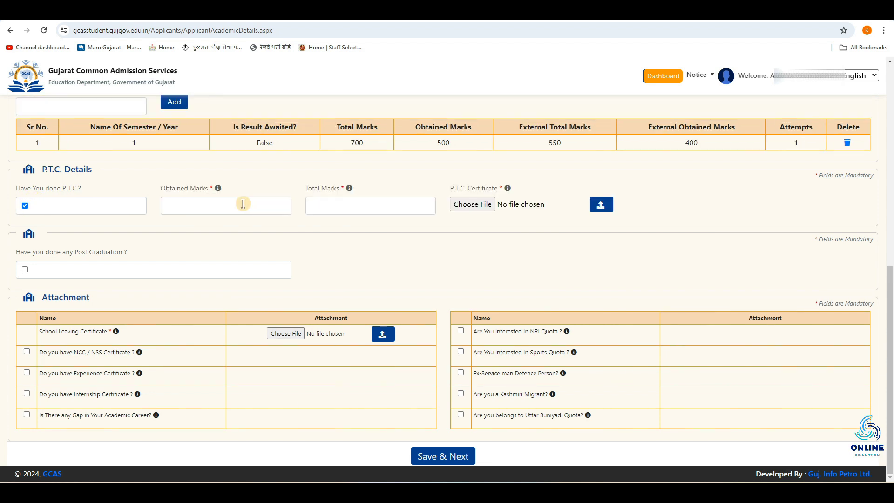
left_click(213, 205)
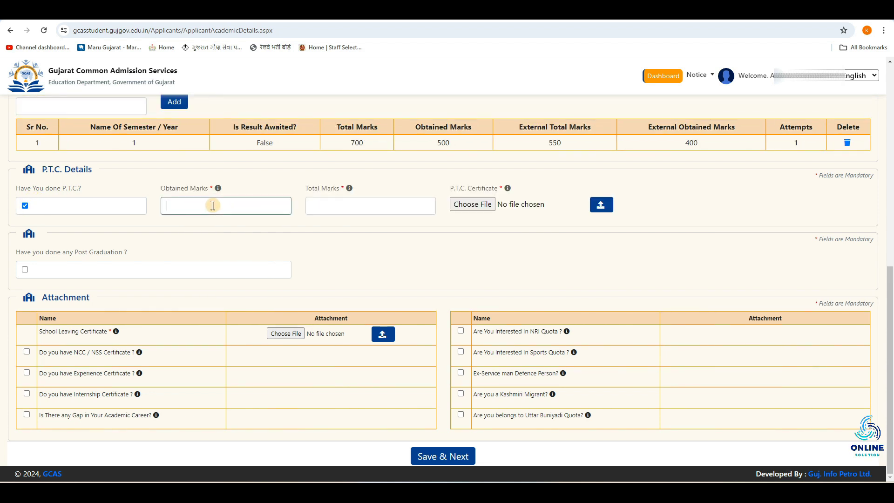
left_click(347, 204)
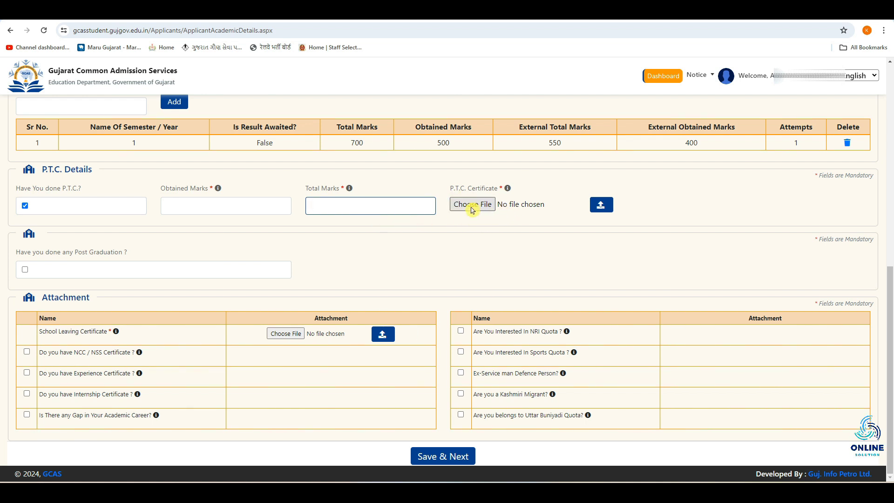
left_click(26, 206)
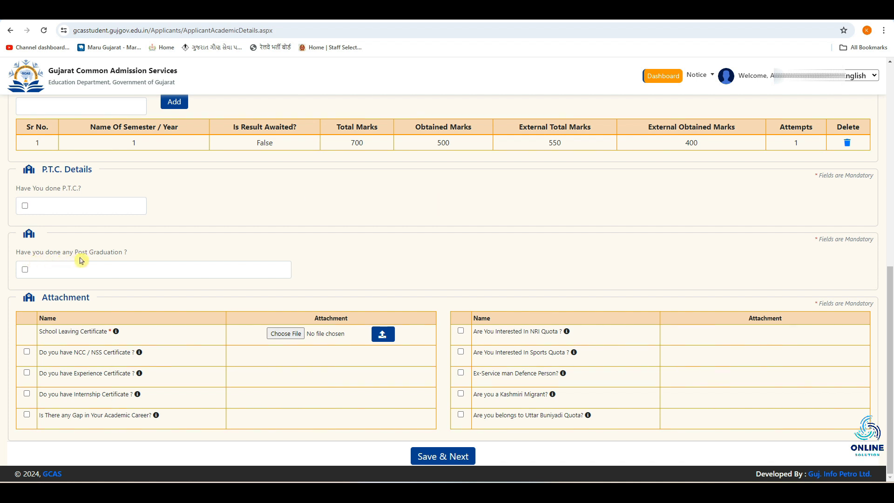
Enable the Post Graduation option and the NCC / NSS certificate attachment to go through their fields, and disable both again.
left_click(25, 271)
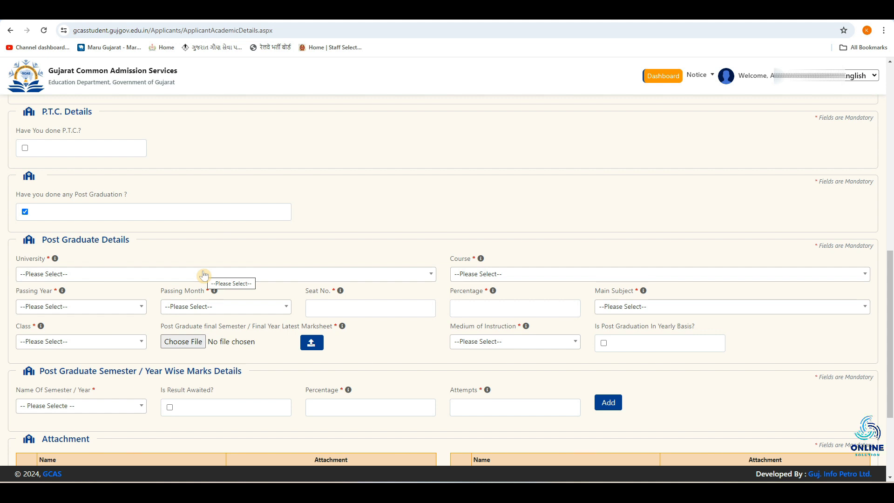
left_click(26, 213)
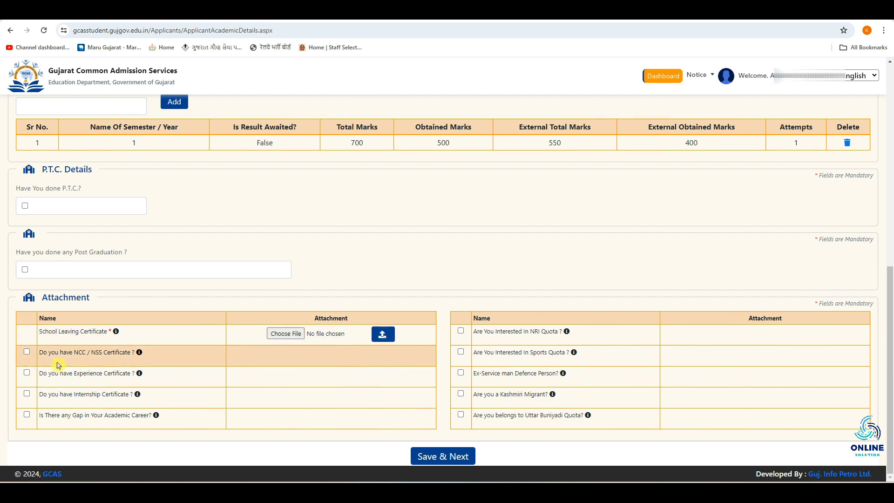
left_click(27, 353)
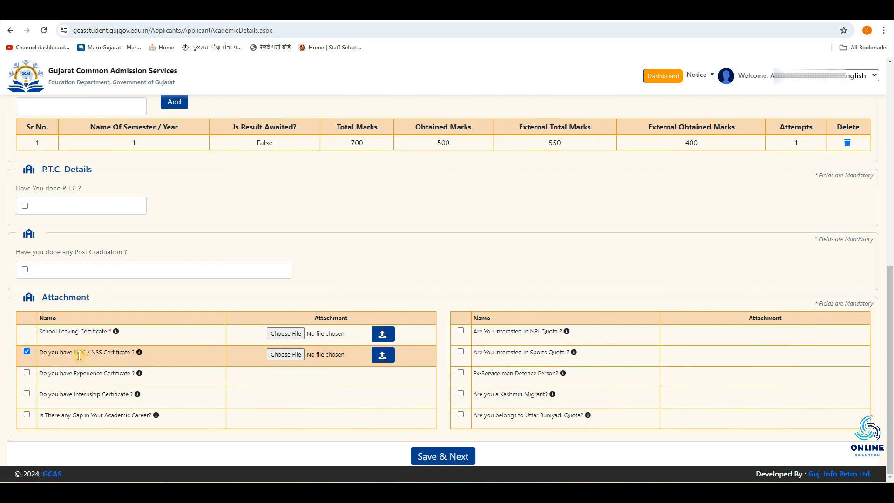
left_click(27, 353)
left_click(27, 353)
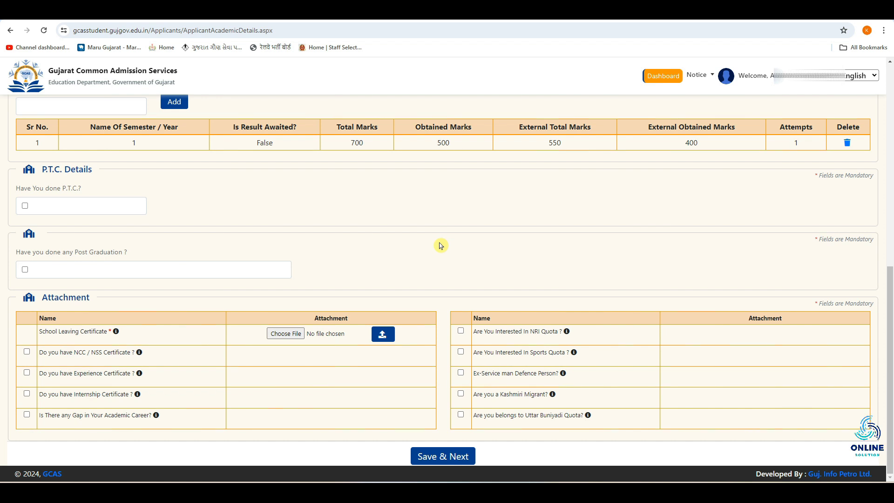
Save the academic details and open the Choice stage of the application.
left_click(418, 457)
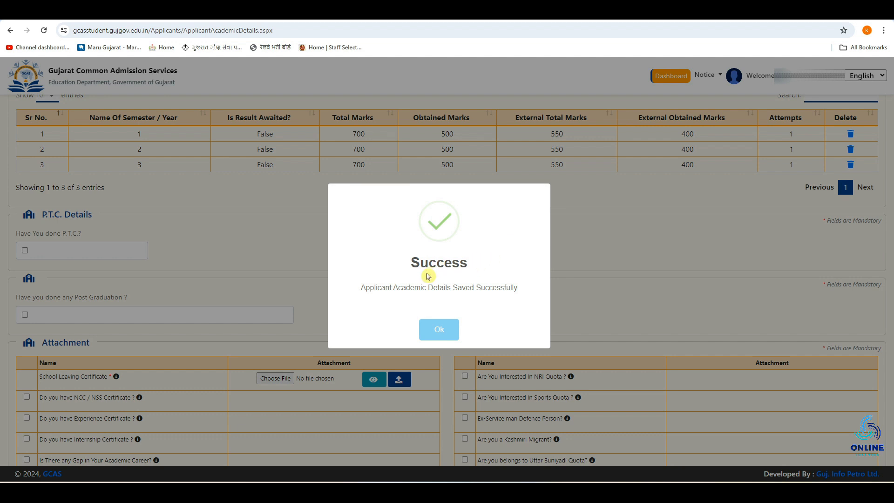
left_click(438, 332)
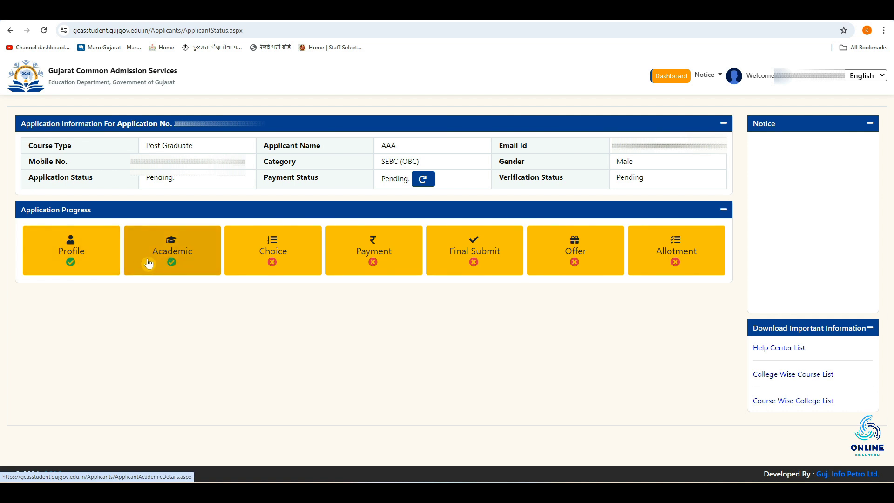
left_click(281, 248)
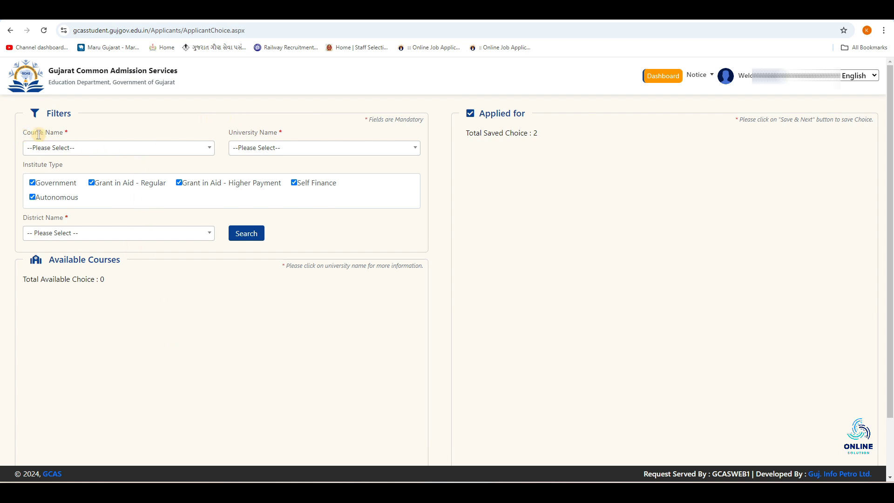
Filter the courses by BACHELOR OF LAW and MAHARAJA KRISHNAKUMARSINHJI BHAVNAGAR UNIVERSITY.
left_click(92, 148)
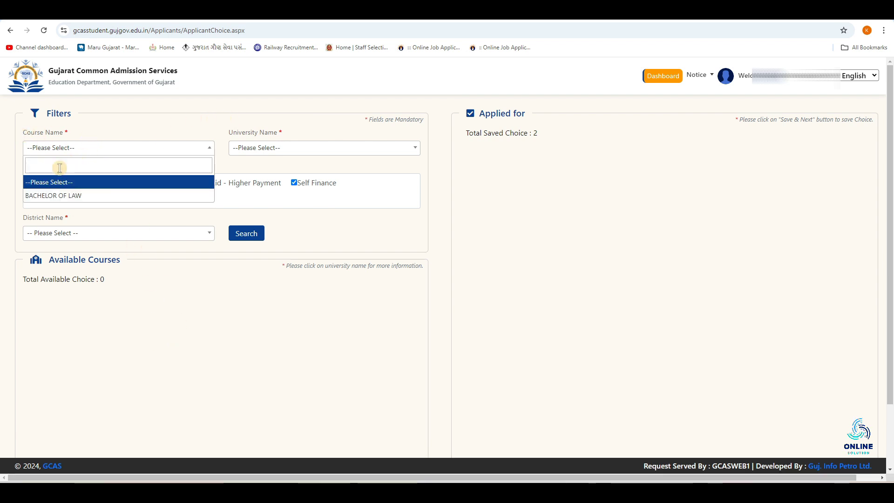
left_click(92, 199)
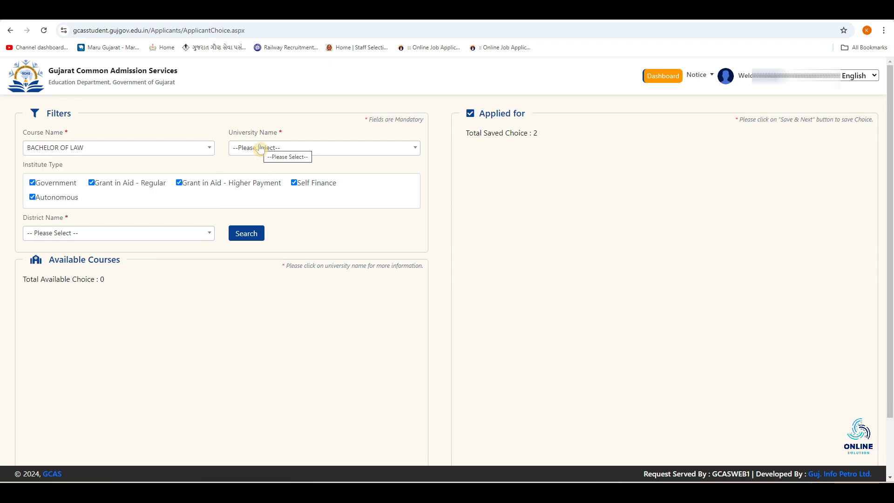
left_click(260, 149)
scroll(251, 219, "down", 2)
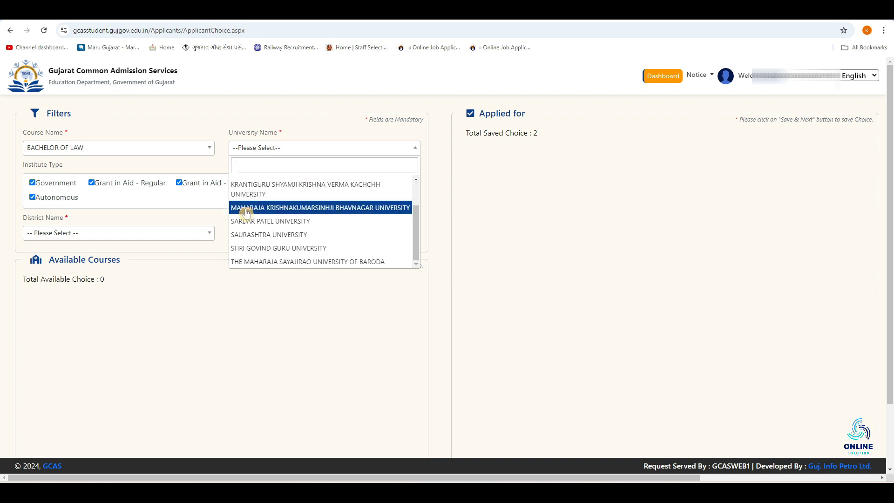
scroll(265, 232, "up", 2)
scroll(280, 237, "down", 1)
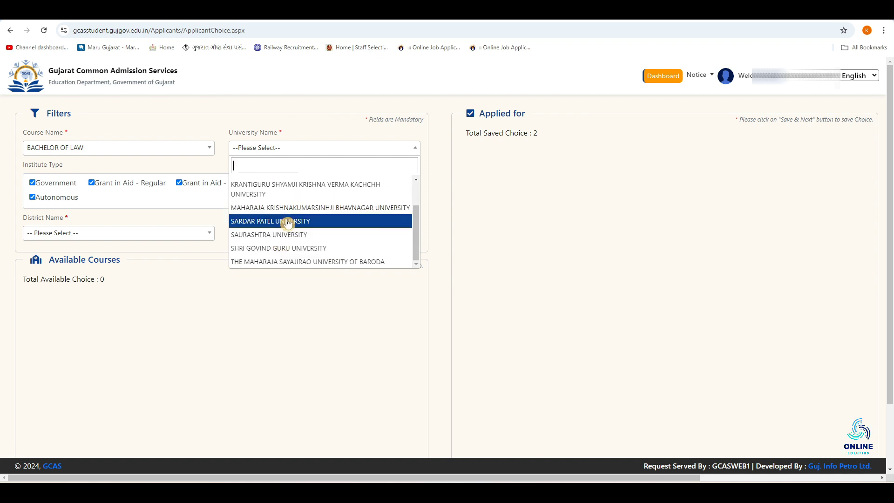
scroll(289, 219, "up", 1)
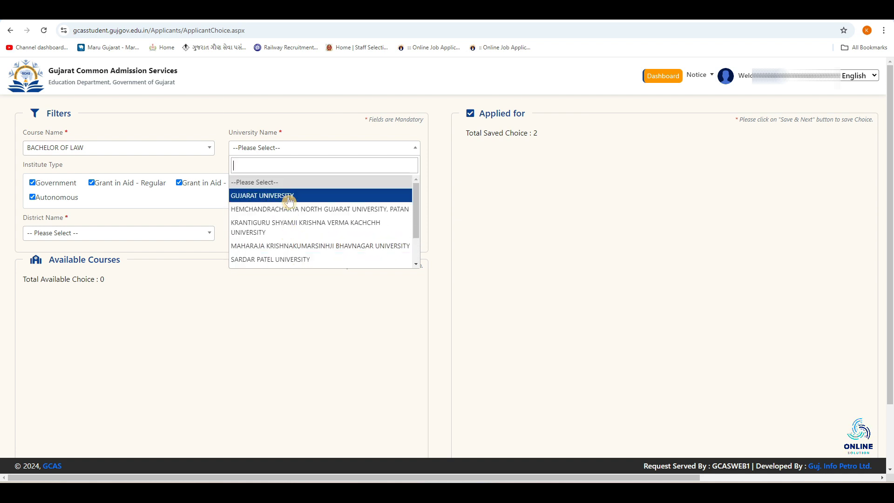
left_click(302, 245)
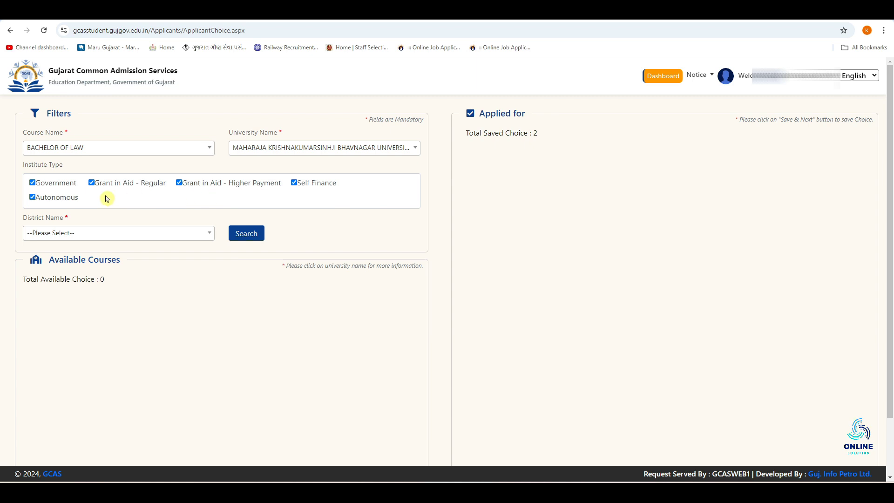
Search for courses in the BHAVNAGAR district and add the English and Gujarati medium LL.B courses to the choices.
left_click(77, 234)
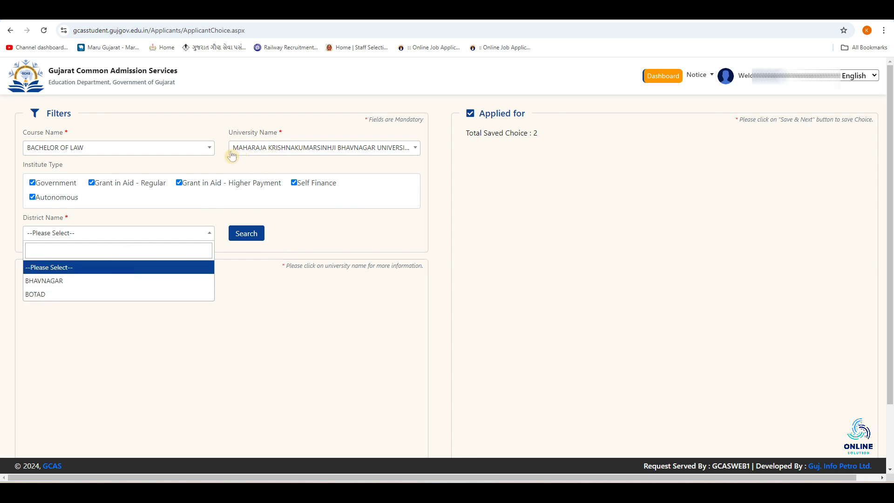
left_click(80, 282)
left_click(244, 233)
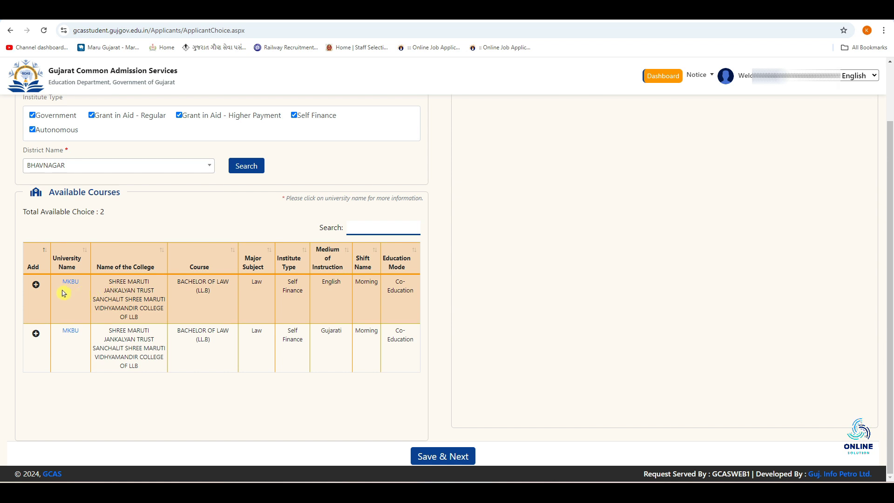
left_click(37, 285)
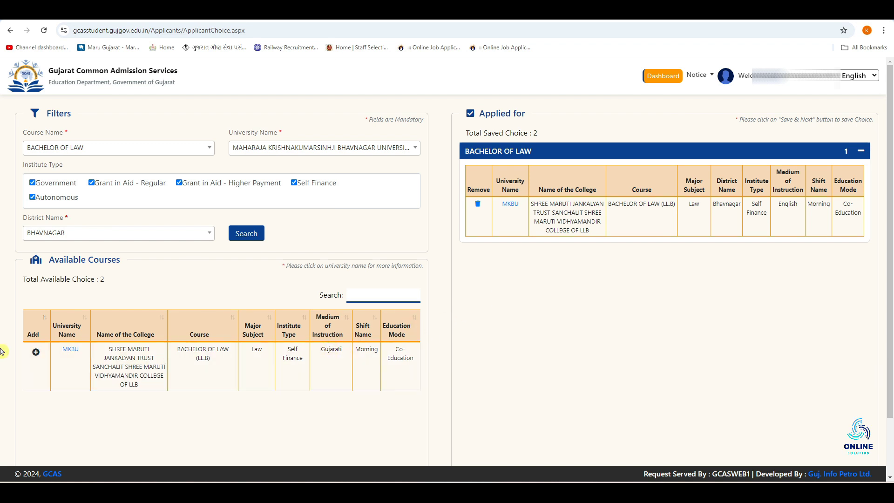
left_click(36, 354)
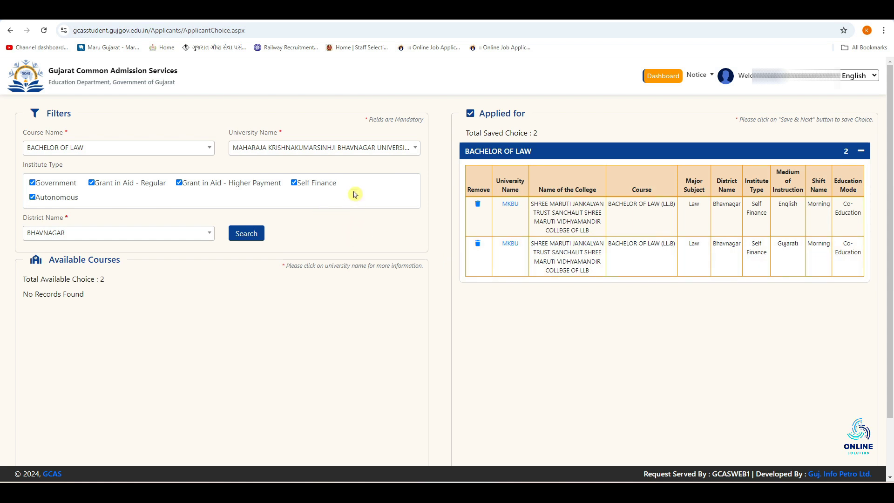
Search for courses of GUJARAT UNIVERSITY in the AHMEDABAD district and add JG INSTITUTE OF LAW and Neeldeep Law College to the choices.
left_click(355, 150)
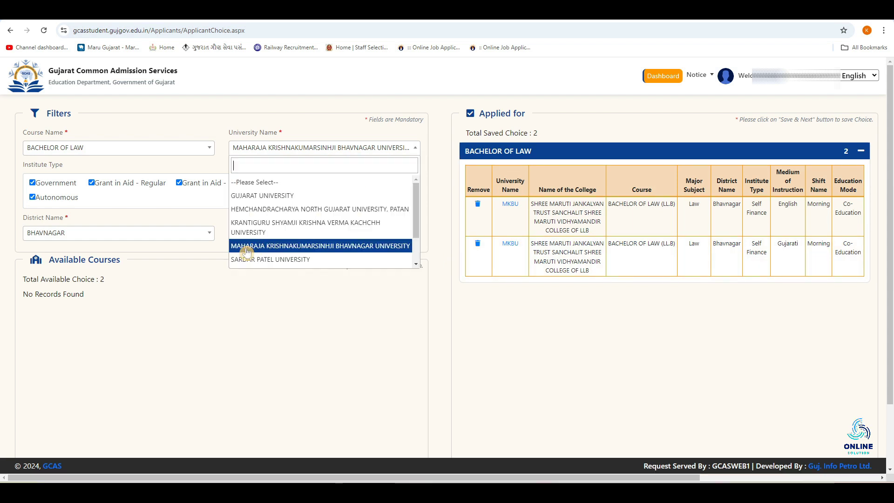
left_click(305, 201)
left_click(65, 231)
left_click(66, 281)
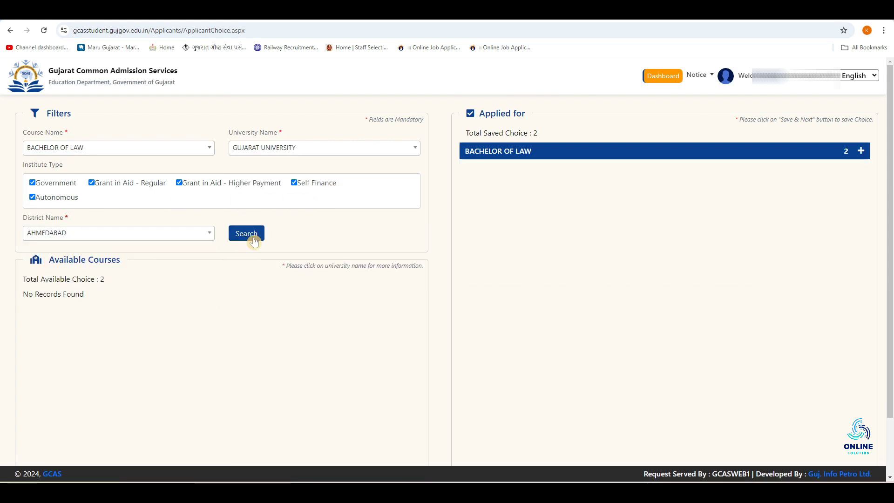
left_click(254, 240)
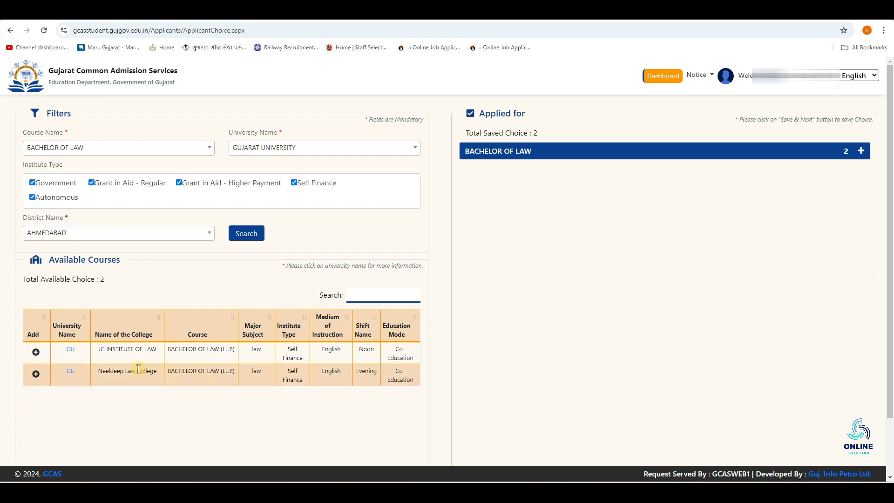
left_click(36, 353)
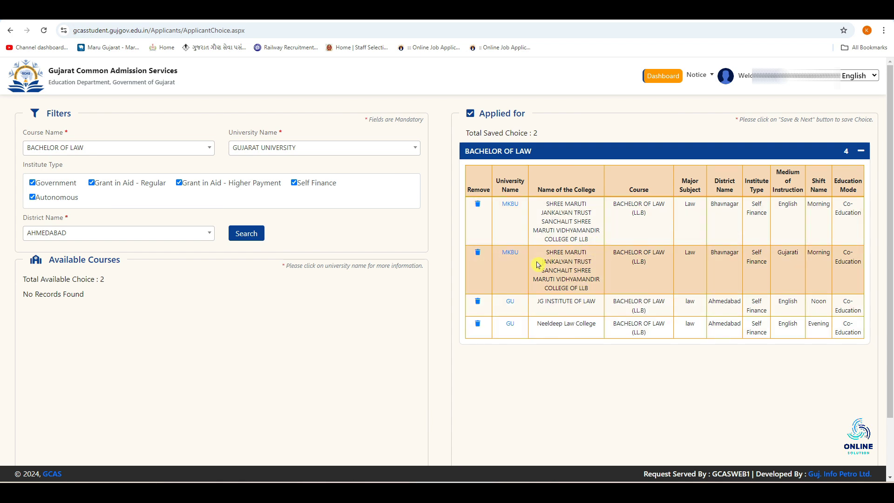
Save the selected college choices and initiate the application fee payment.
scroll(512, 261, "down", 2)
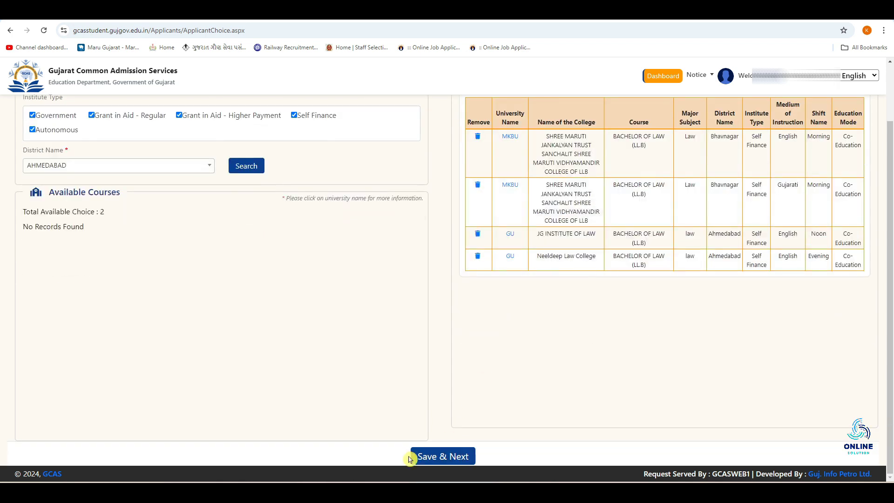
left_click(460, 459)
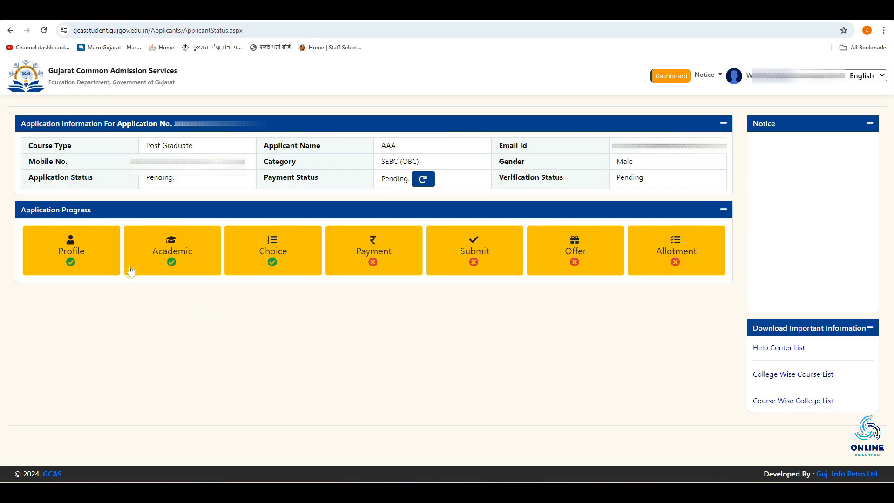
left_click(361, 256)
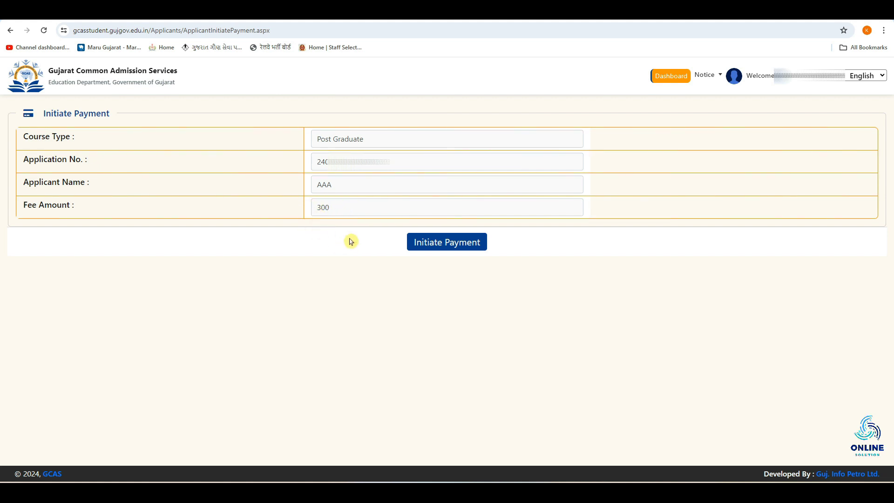
left_click(460, 247)
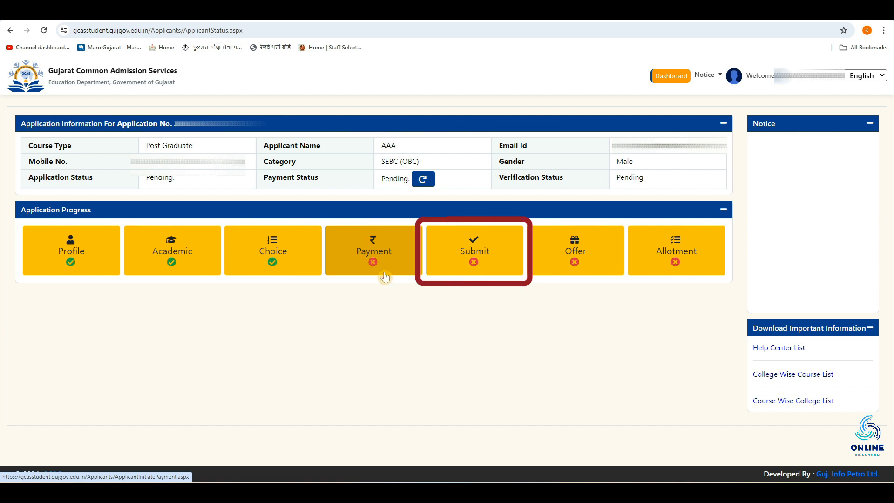
Check the Submit, Offer and Allotment stages in the application progress.
left_click(455, 250)
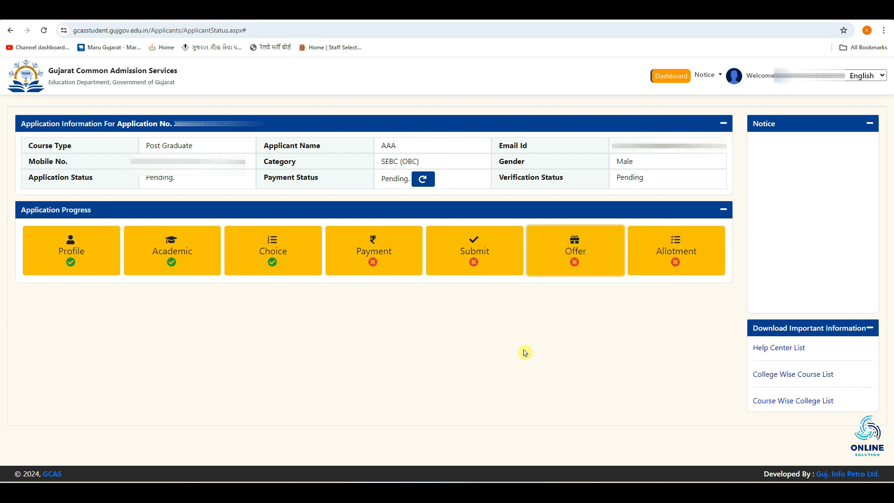
left_click(655, 251)
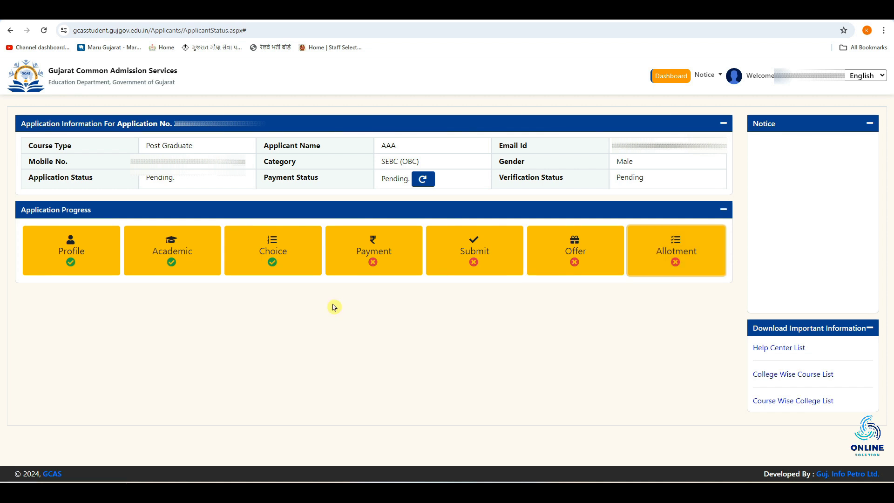